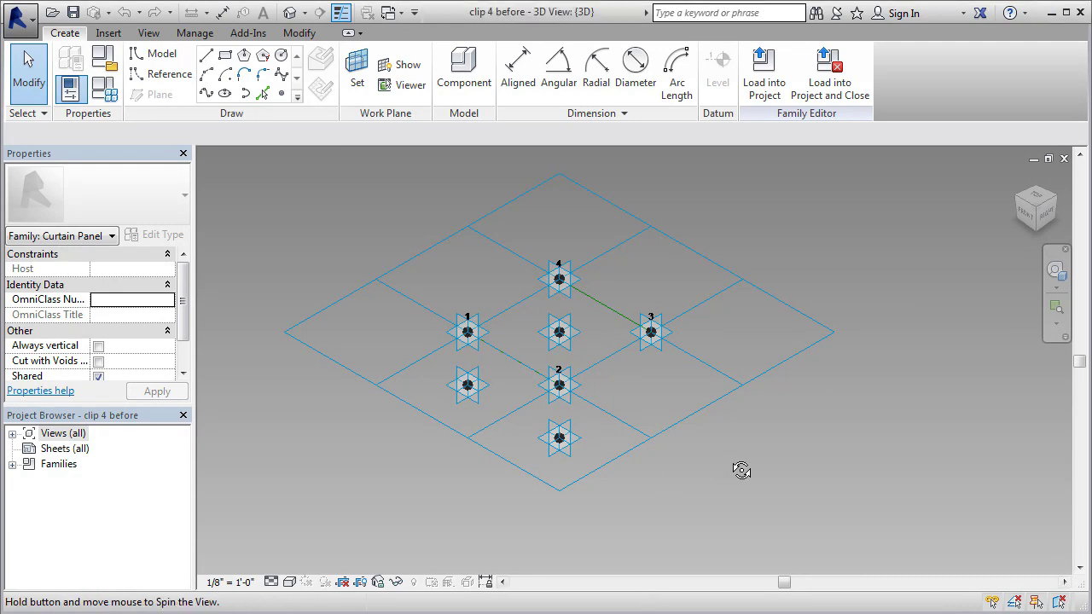
Step: With 3D Snapping enabled, draw a reference line between the lower reference points beneath adaptive points 1 and 4
{"action": "middle_click_drag", "start_coordinate": [739, 470], "coordinate": [930, 478], "text": "shift"}
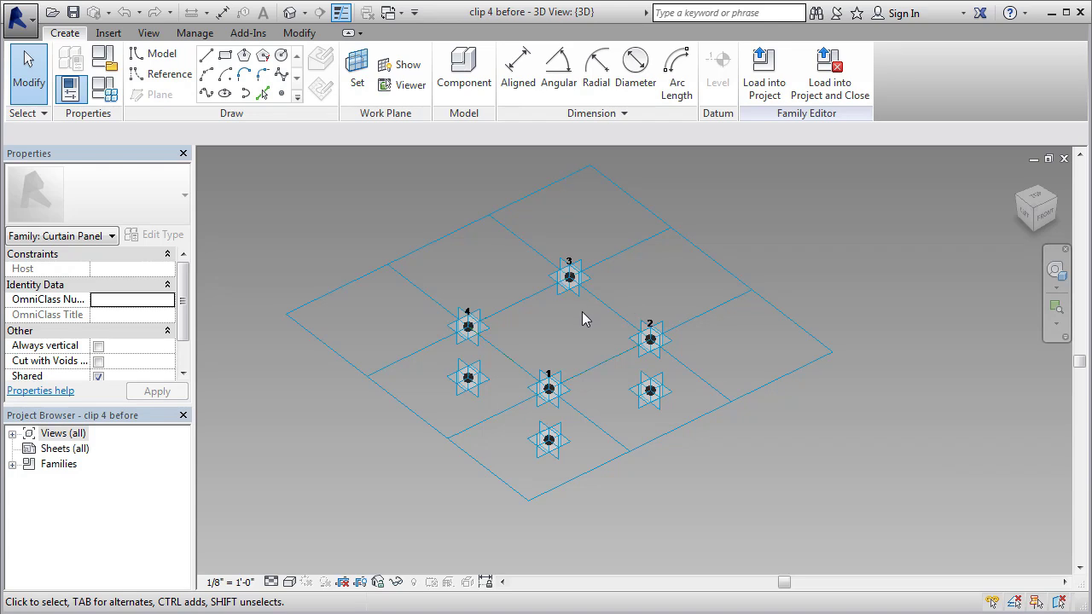
{"action": "middle_click_drag", "start_coordinate": [861, 256], "coordinate": [850, 316], "text": "shift"}
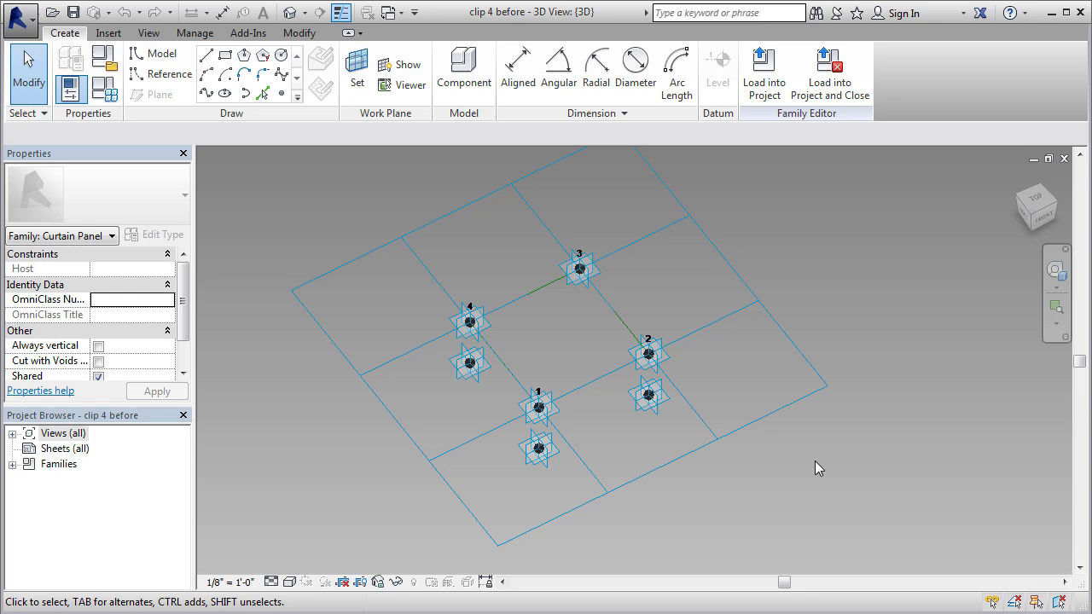
{"action": "middle_click_drag", "start_coordinate": [815, 460], "coordinate": [702, 512], "text": "shift"}
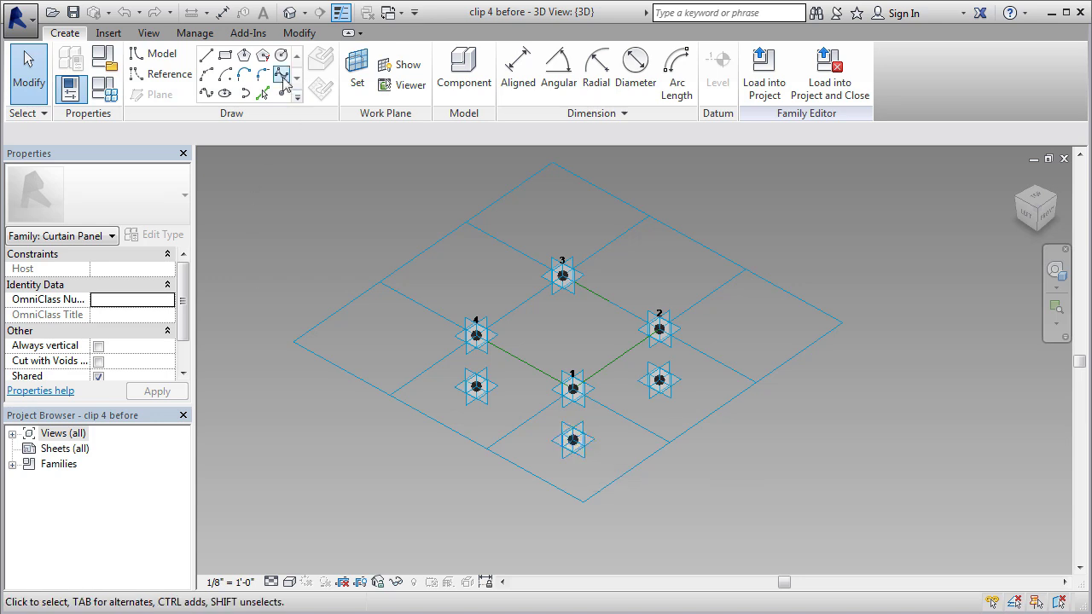
{"action": "left_click", "coordinate": [170, 75]}
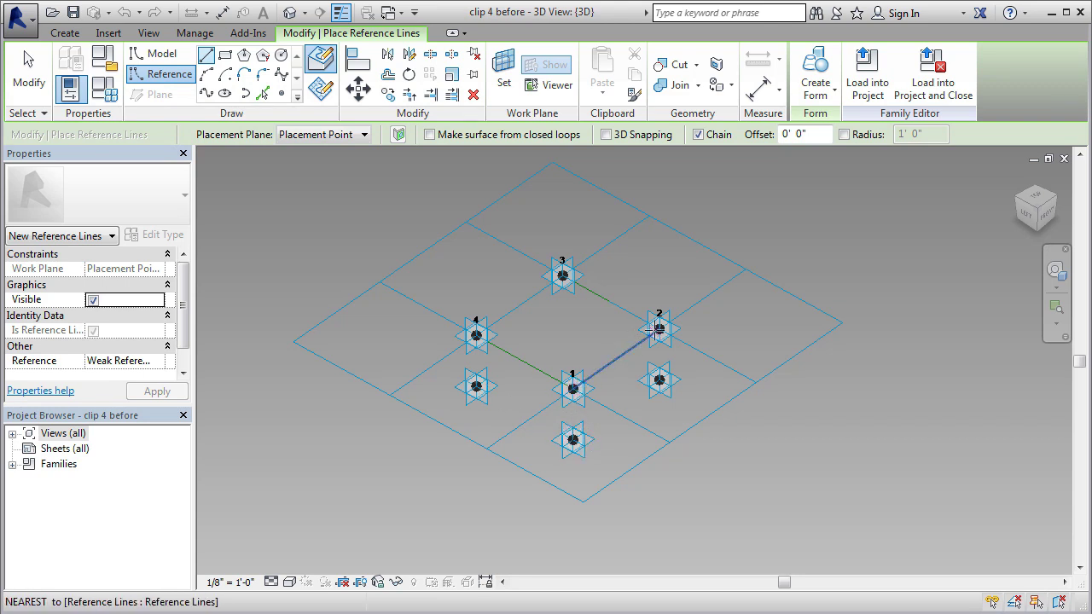
{"action": "left_click", "coordinate": [562, 275]}
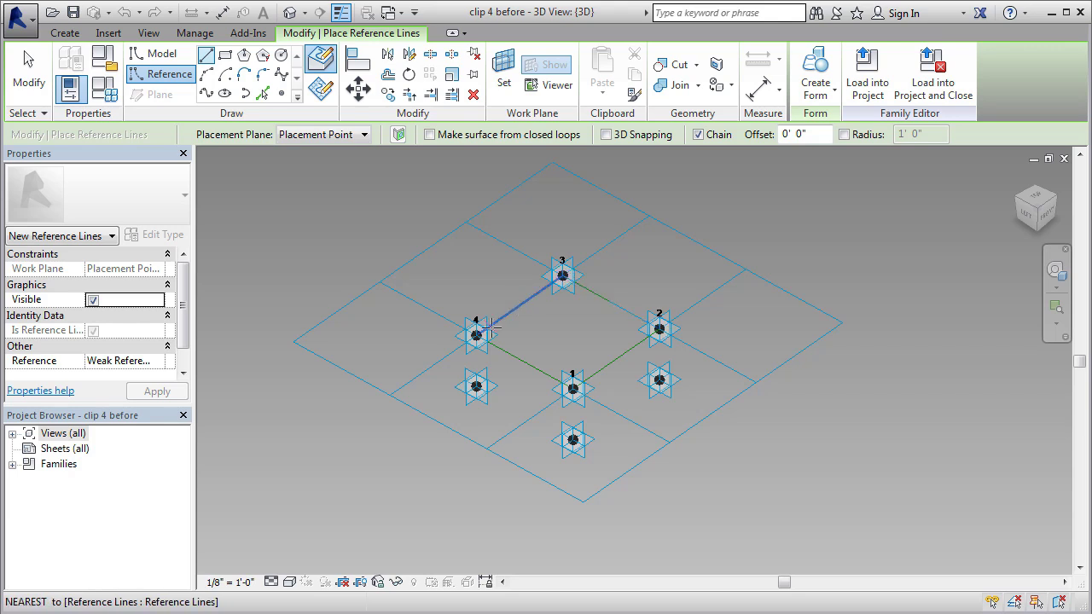
{"action": "key", "text": "Escape"}
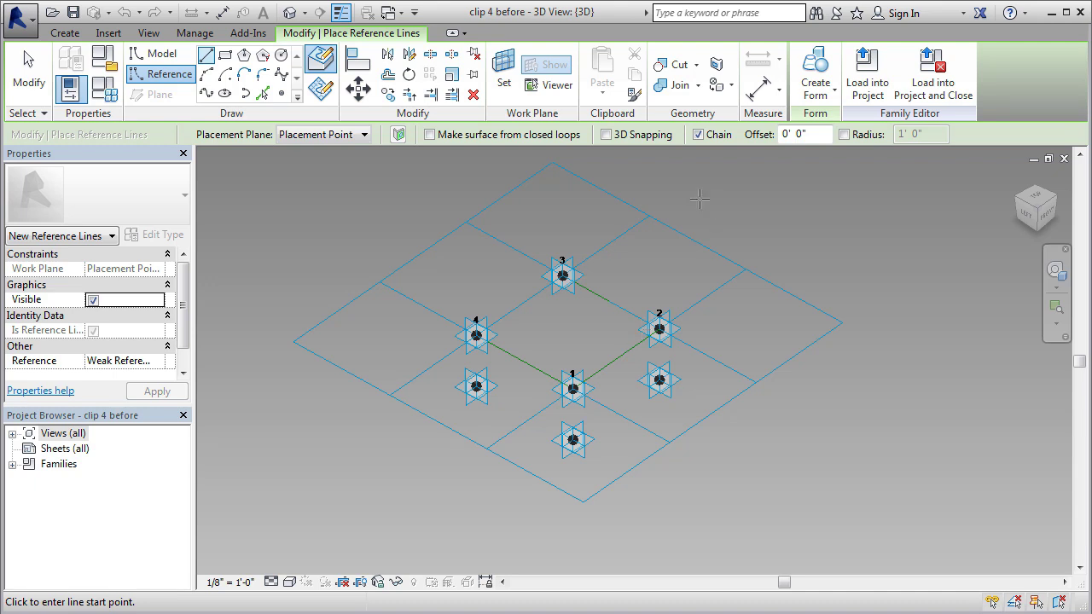
{"action": "left_click", "coordinate": [606, 135]}
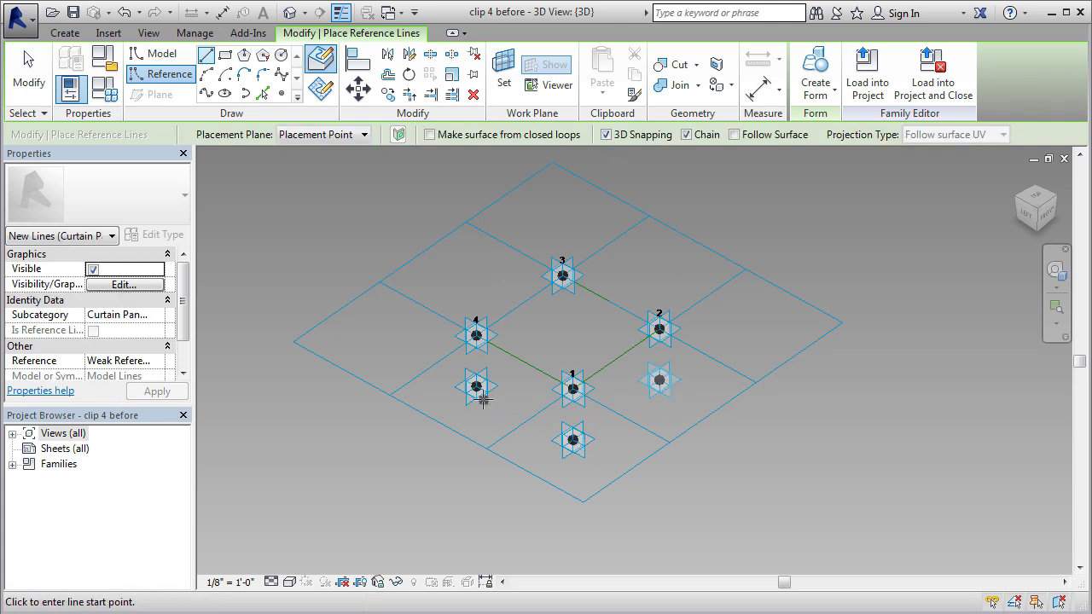
{"action": "left_click", "coordinate": [572, 439]}
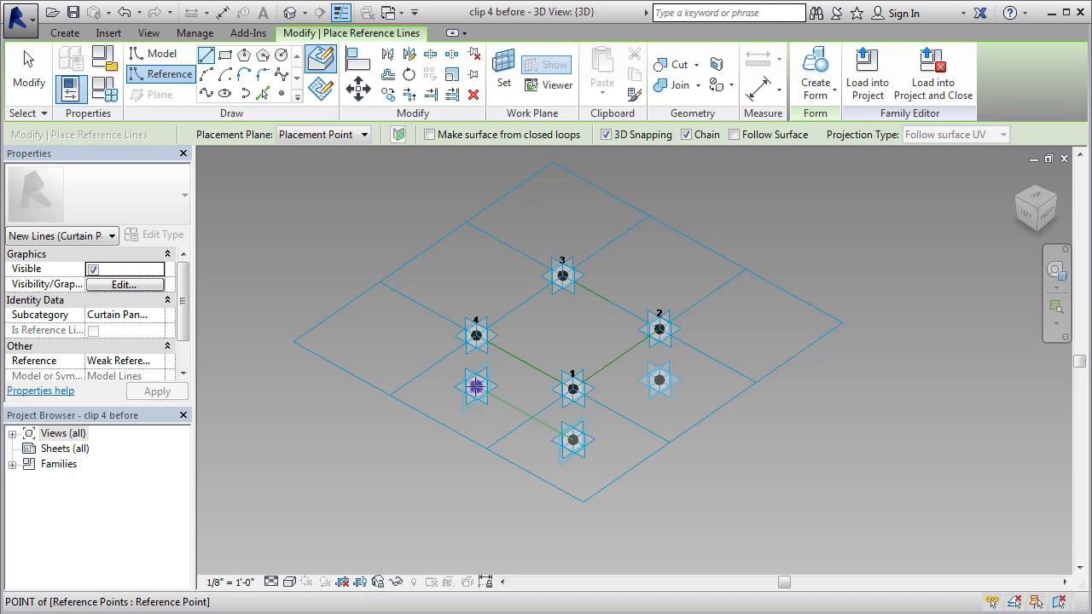
{"action": "left_click", "coordinate": [476, 386]}
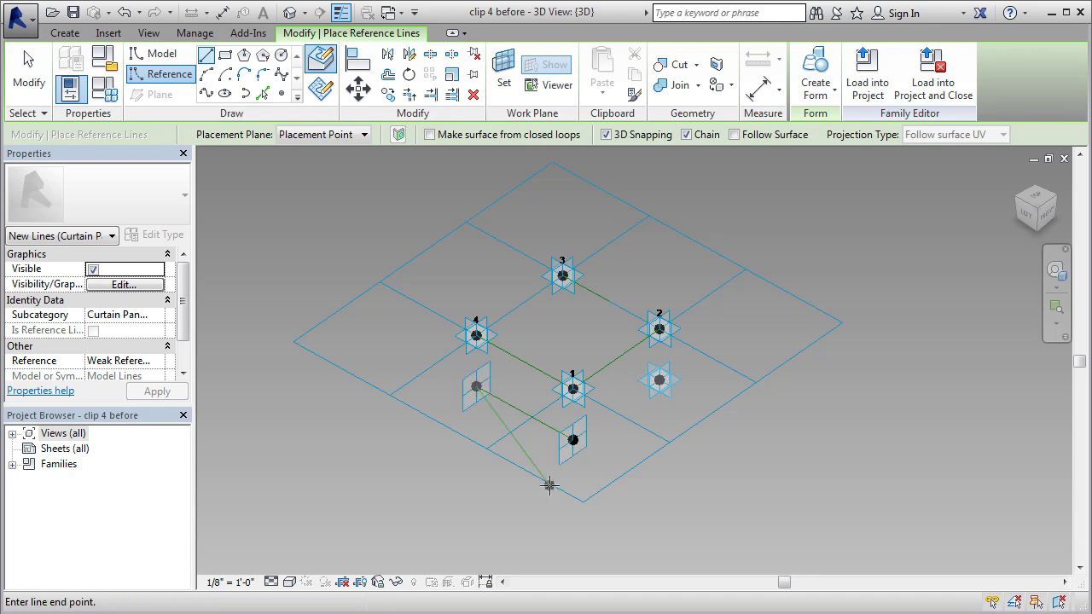
{"action": "key", "text": "Escape"}
{"action": "key", "text": "Escape"}
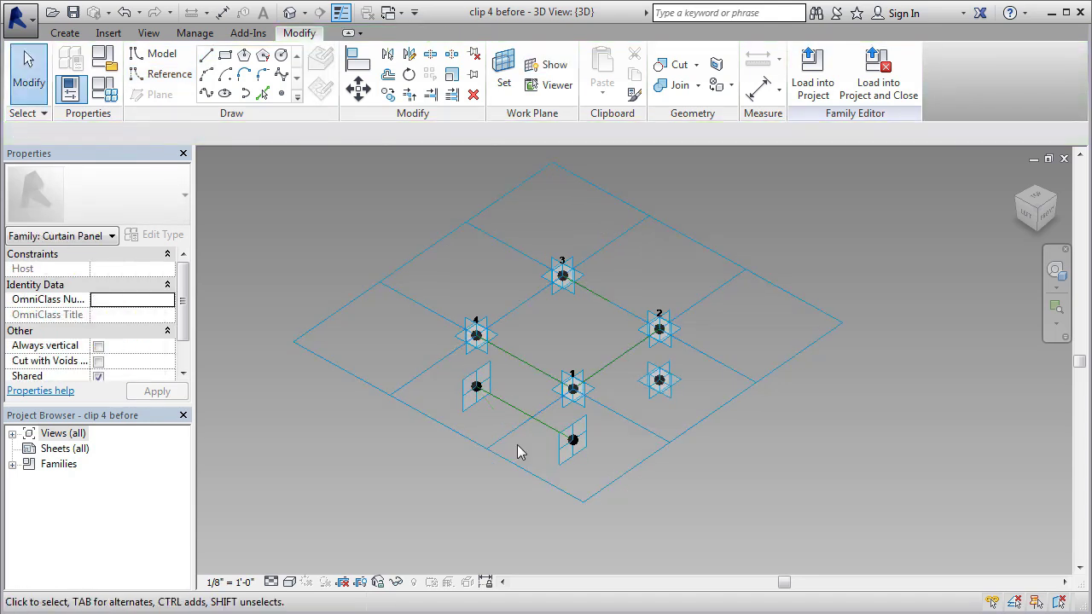
Step: Place a reference point on the lower reference line, at its middle
{"action": "scroll", "coordinate": [518, 452], "scroll_direction": "up", "scroll_amount": 1}
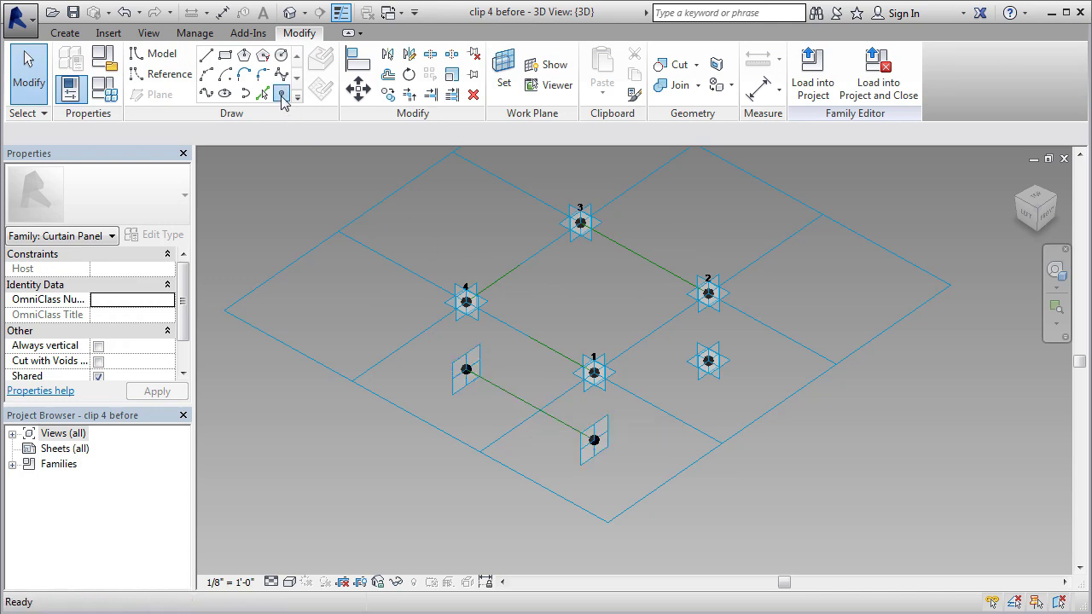
{"action": "left_click", "coordinate": [282, 93]}
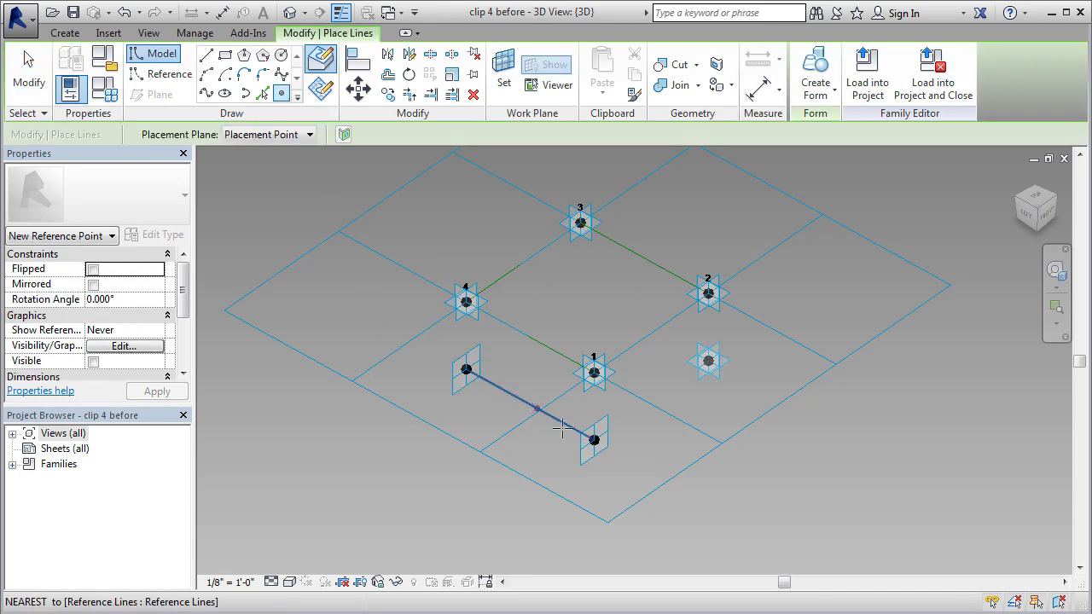
{"action": "left_click", "coordinate": [530, 405]}
{"action": "key", "text": "Escape"}
{"action": "key", "text": "Escape"}
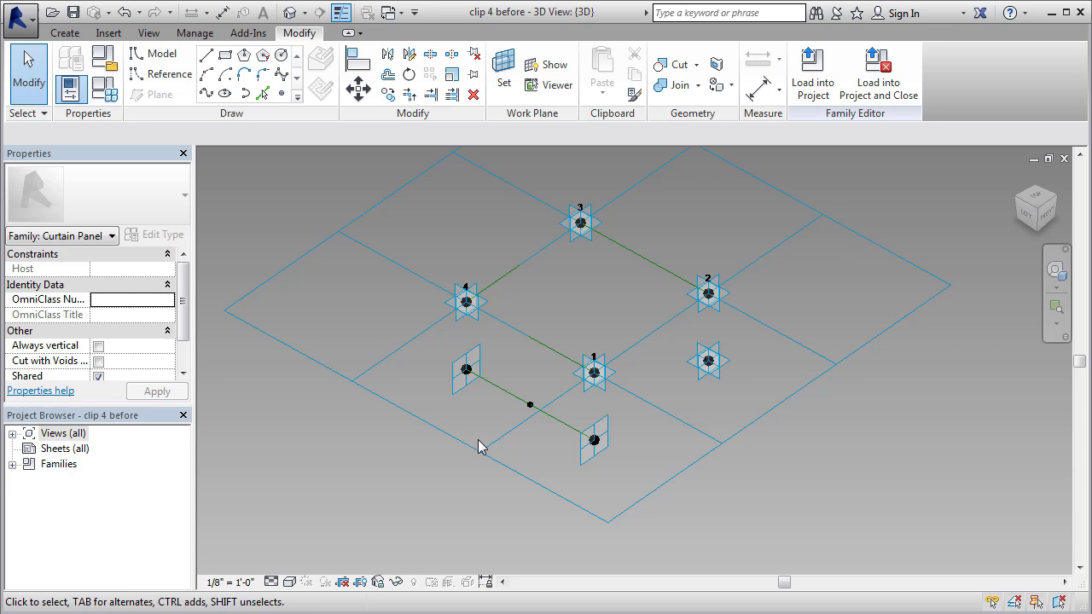
Step: Turn off 3D Snapping for drawing rectangular reference lines
{"action": "scroll", "coordinate": [331, 150], "scroll_direction": "up", "scroll_amount": 1}
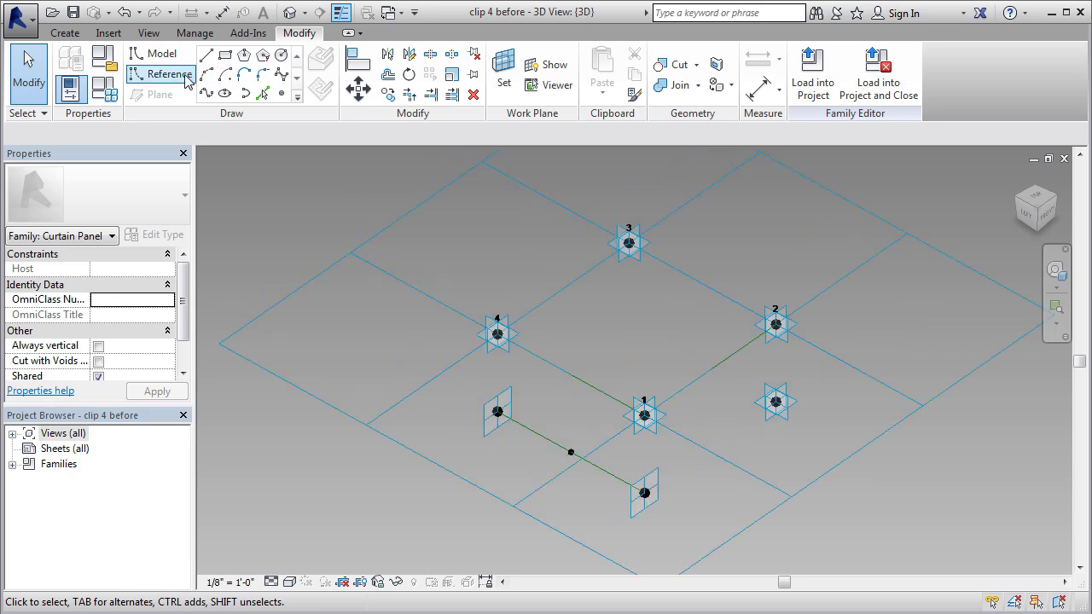
{"action": "left_click", "coordinate": [169, 75]}
{"action": "left_click", "coordinate": [226, 55]}
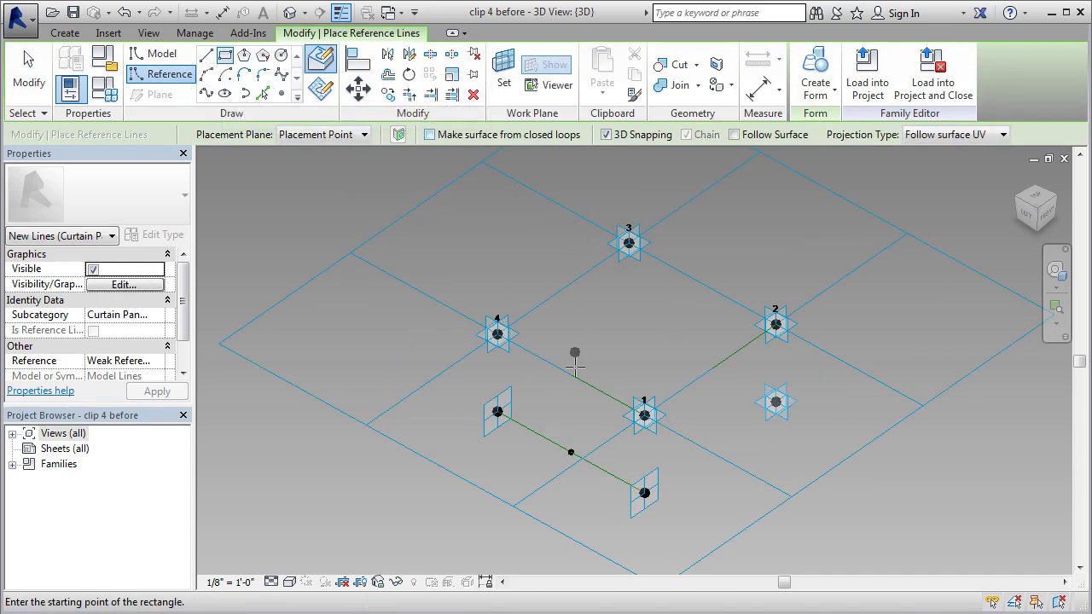
{"action": "left_click", "coordinate": [571, 452]}
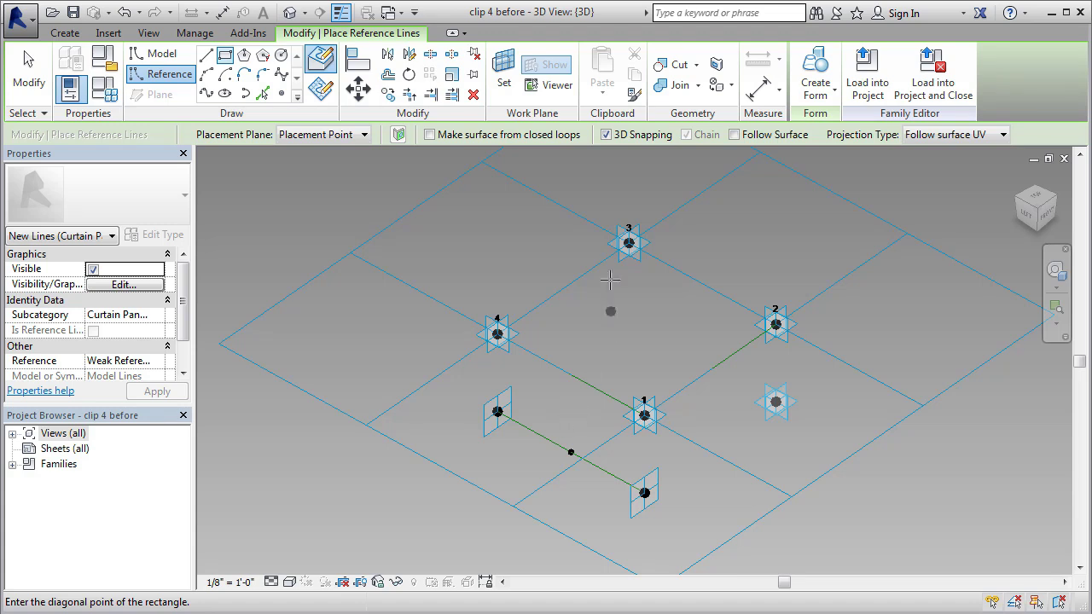
{"action": "left_click", "coordinate": [606, 135]}
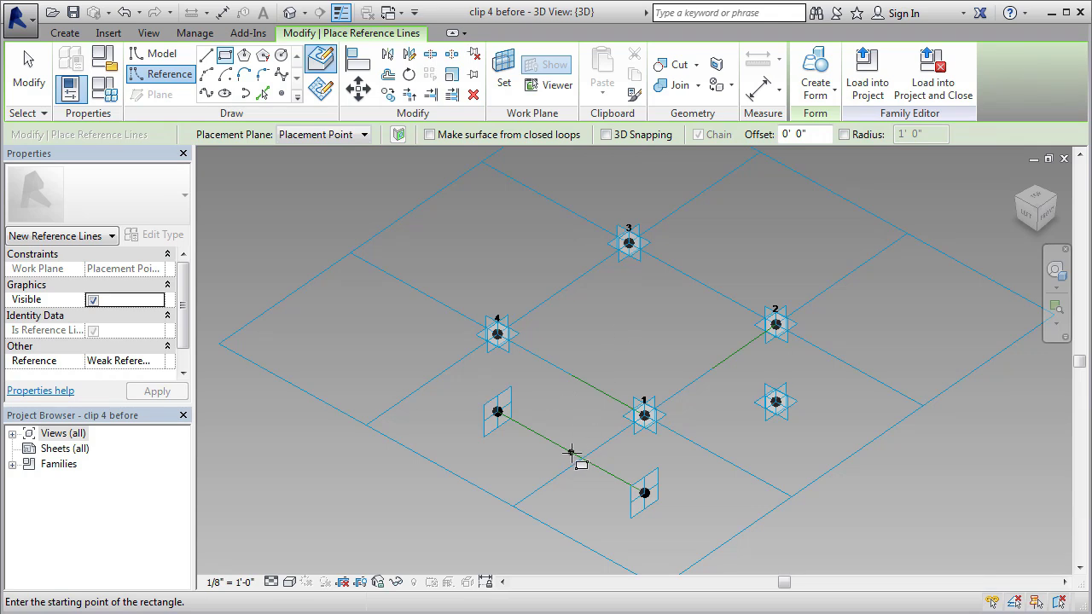
{"action": "scroll", "coordinate": [571, 452], "scroll_direction": "up", "scroll_amount": 1}
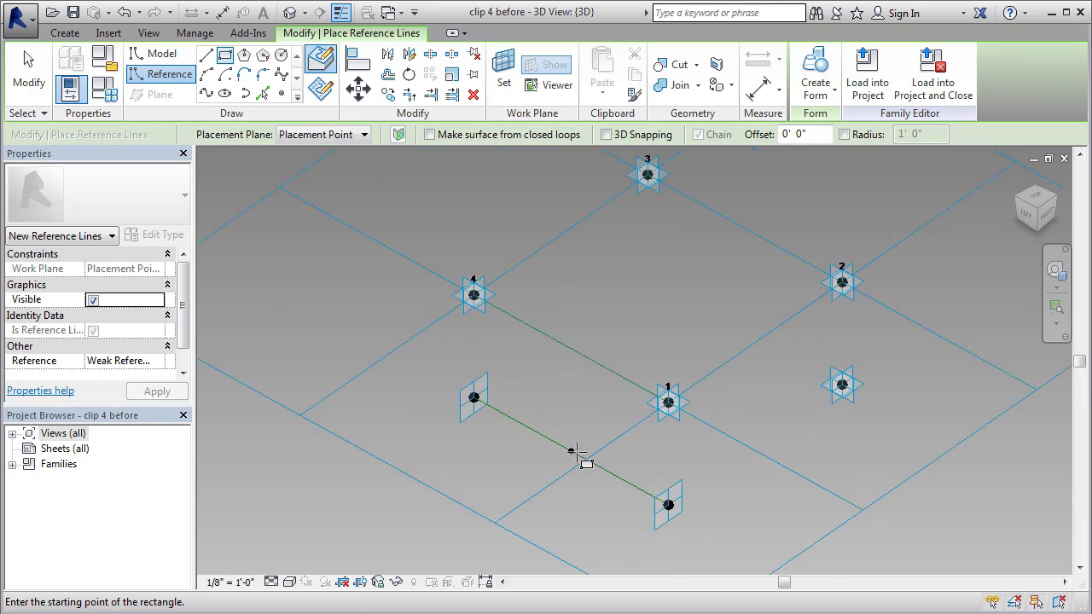
{"action": "key", "text": "Escape"}
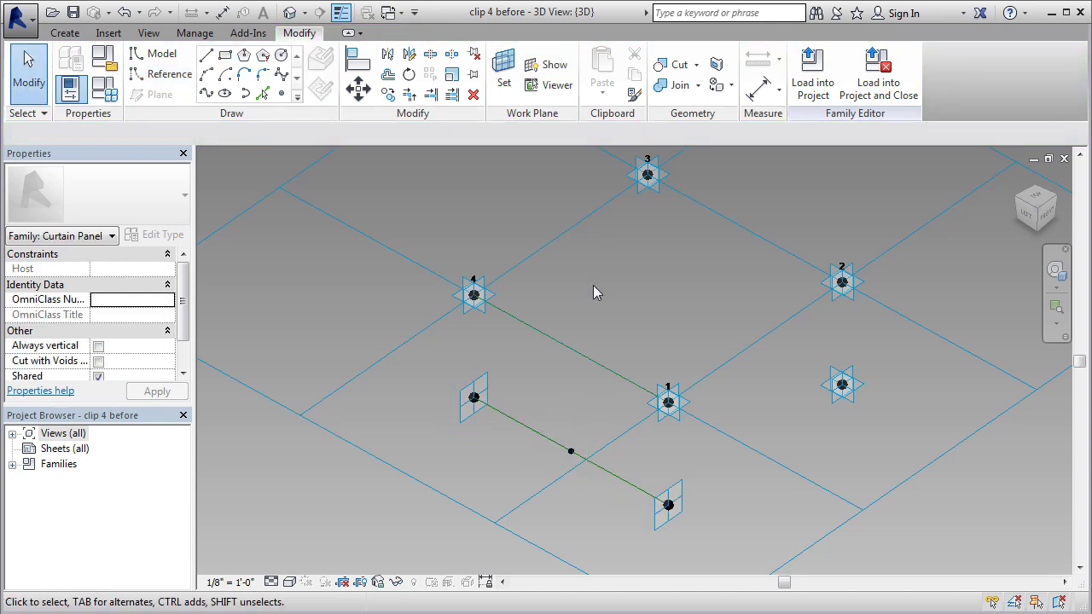
Step: Set the midpoint reference point's plane as the work plane and sketch a reference-line rectangle from that point, about 3" wide by 4" high
{"action": "left_click", "coordinate": [504, 73]}
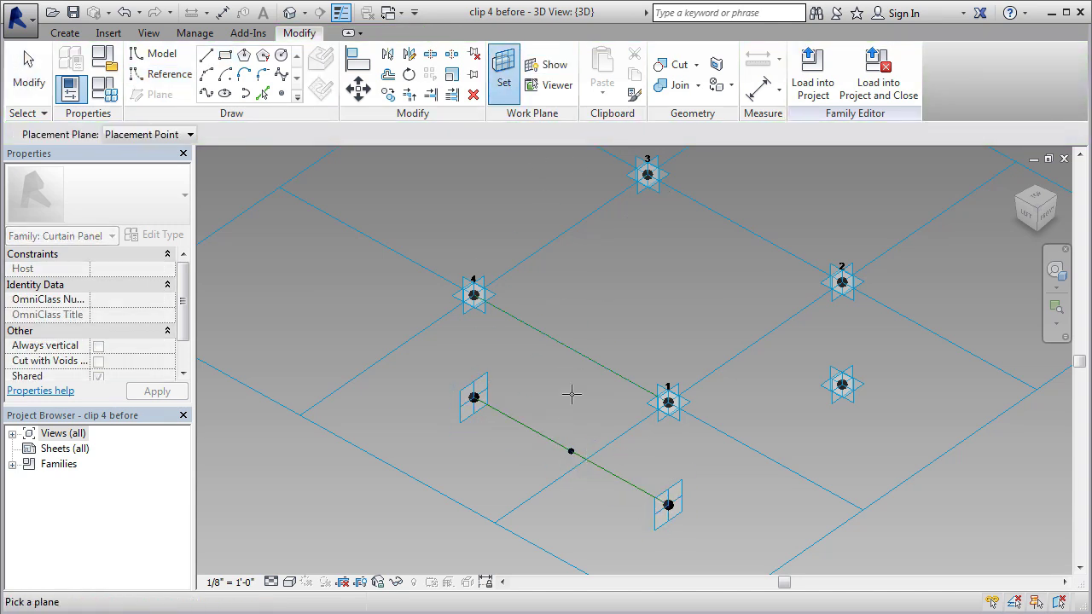
{"action": "left_click", "coordinate": [572, 451]}
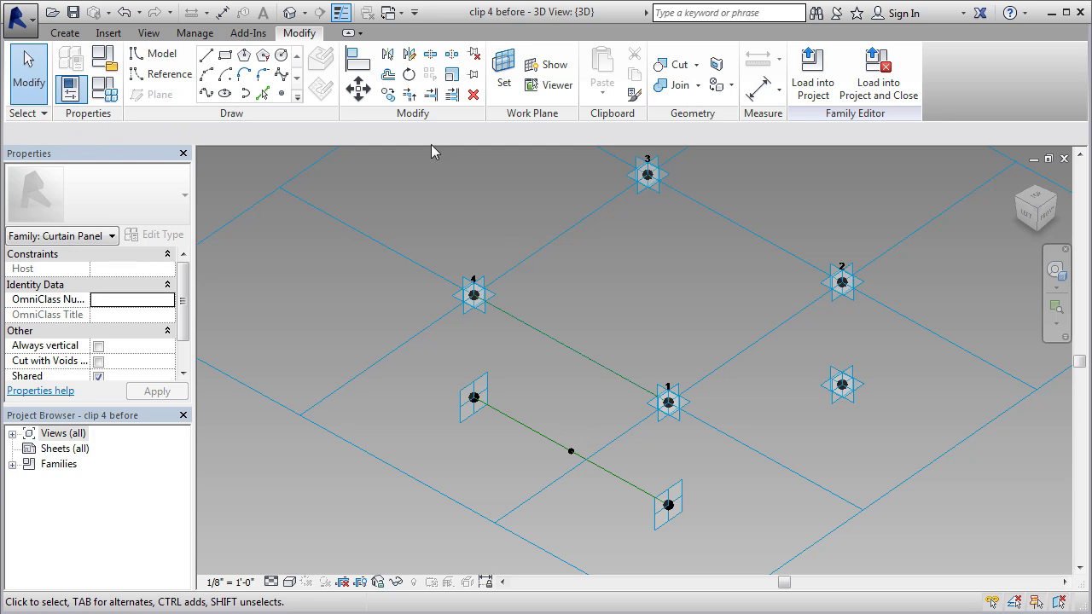
{"action": "left_click", "coordinate": [165, 74]}
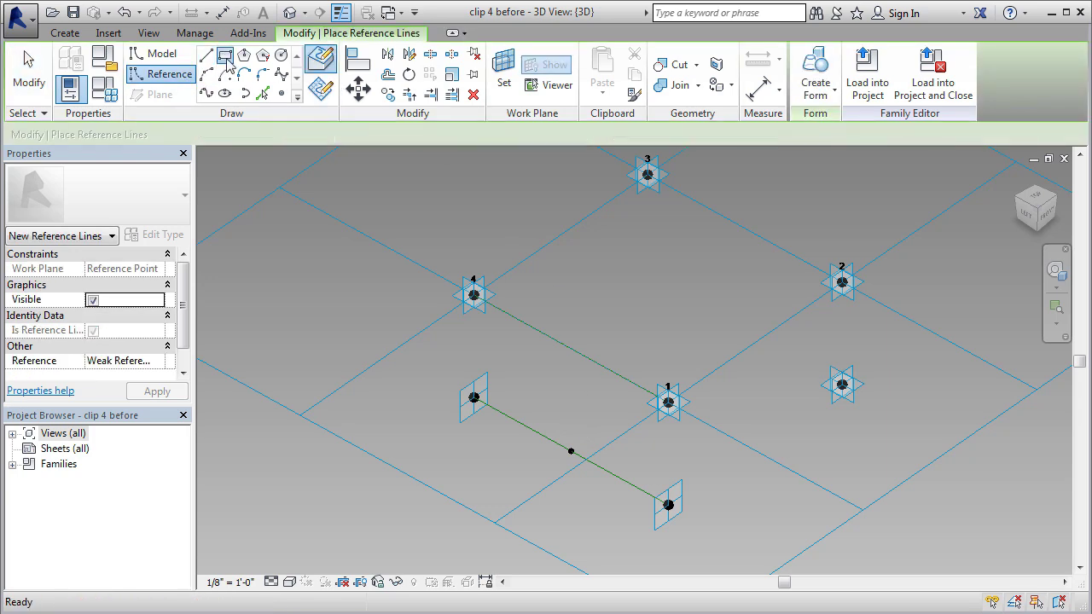
{"action": "left_click", "coordinate": [225, 55]}
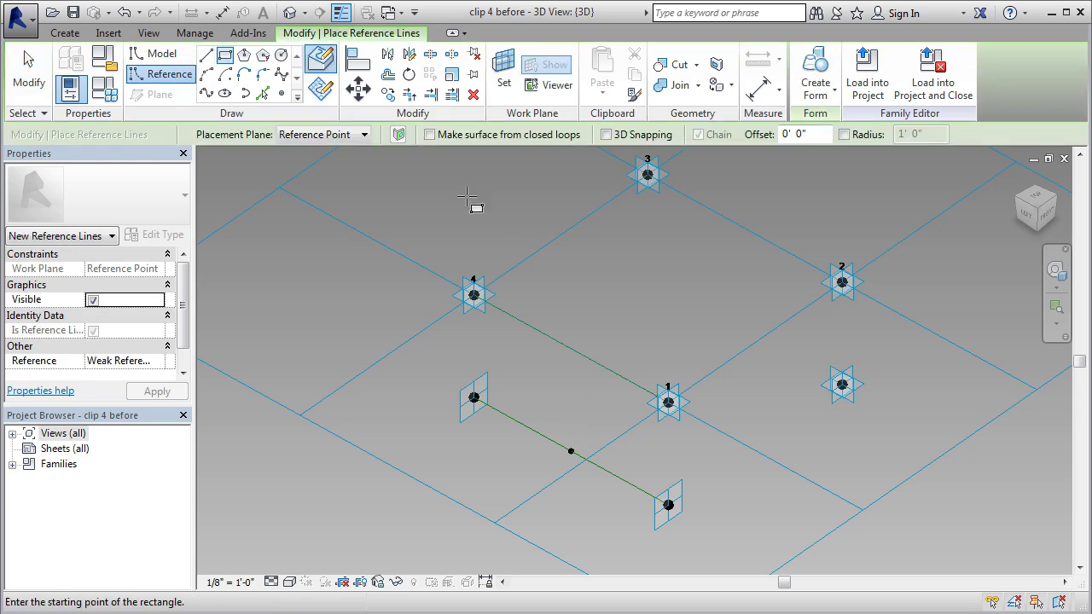
{"action": "left_click", "coordinate": [571, 452]}
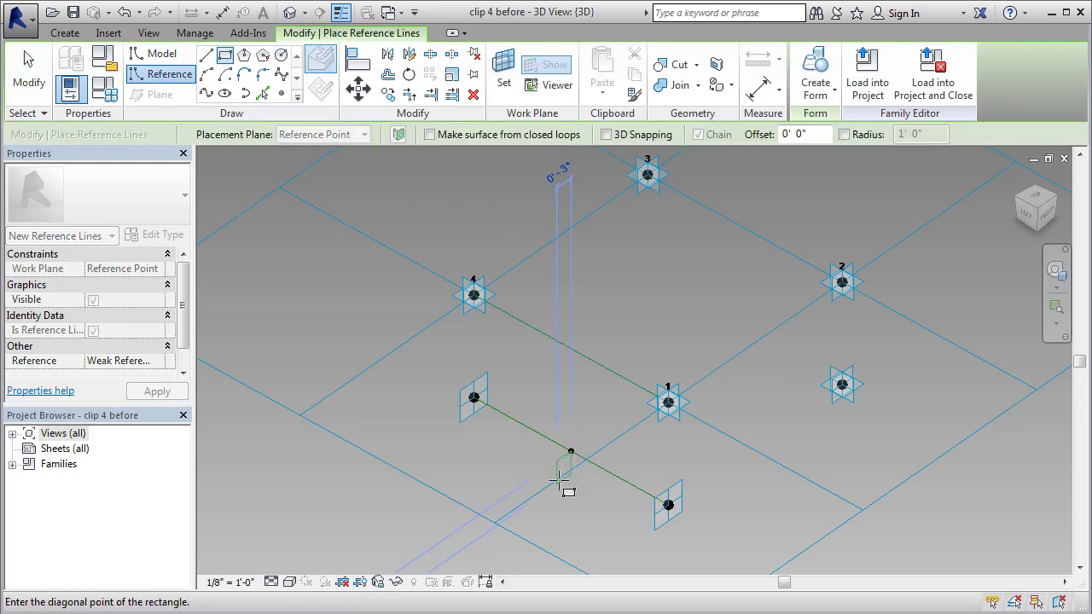
{"action": "left_click", "coordinate": [565, 488]}
{"action": "left_click", "coordinate": [29, 77]}
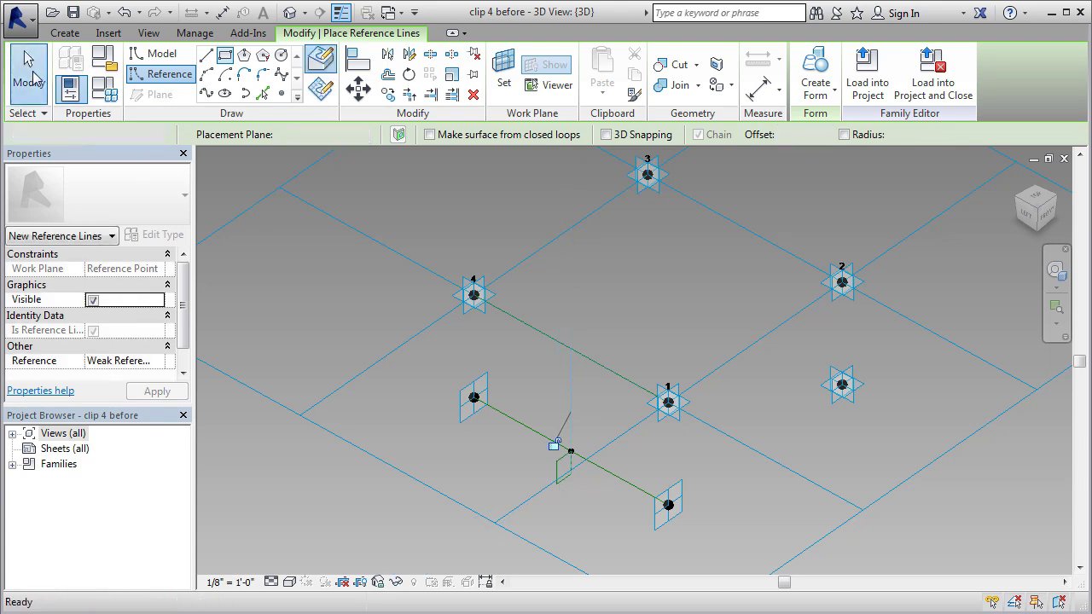
Step: Set the reference rectangle's width to 2" by repositioning its vertical line farthest from the hosted point
{"action": "scroll", "coordinate": [478, 358], "scroll_direction": "down", "scroll_amount": 1}
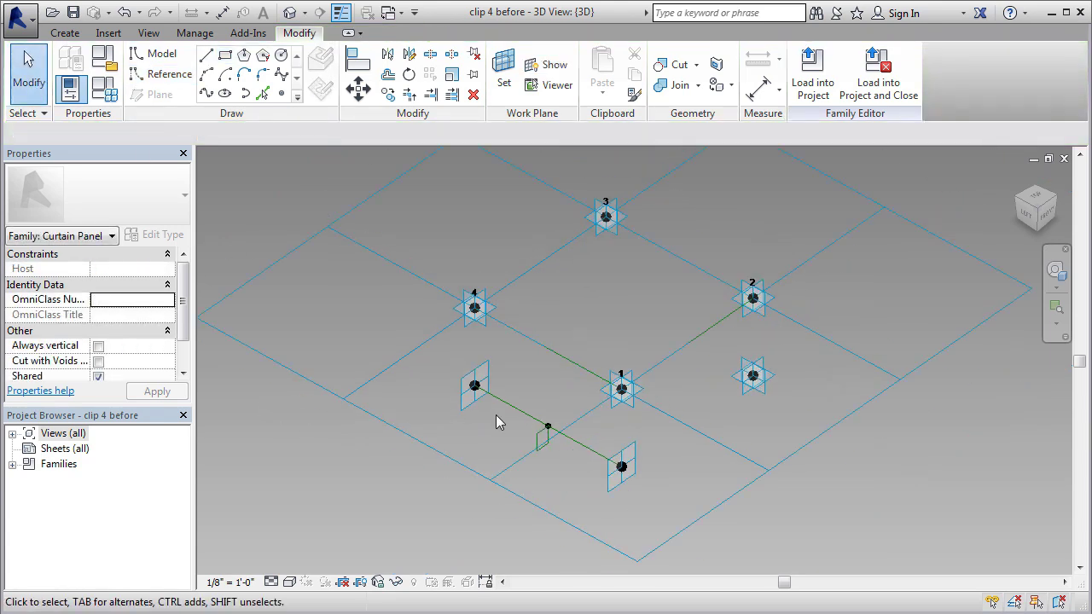
{"action": "scroll", "coordinate": [546, 436], "scroll_direction": "up", "scroll_amount": 3}
{"action": "left_click", "coordinate": [546, 435]}
{"action": "left_click", "coordinate": [546, 434]}
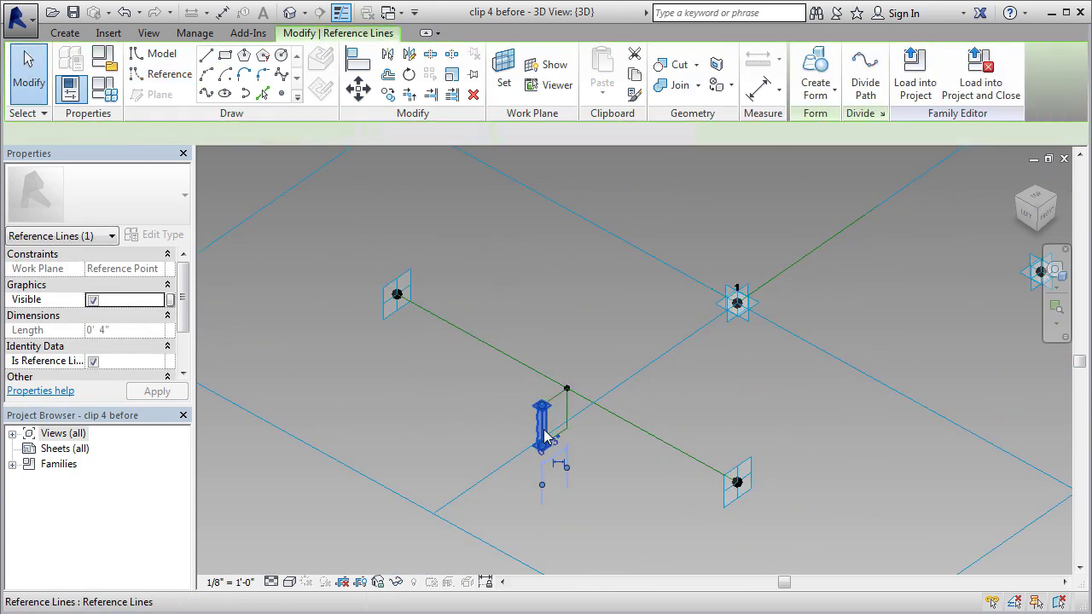
{"action": "scroll", "coordinate": [543, 429], "scroll_direction": "up", "scroll_amount": 2}
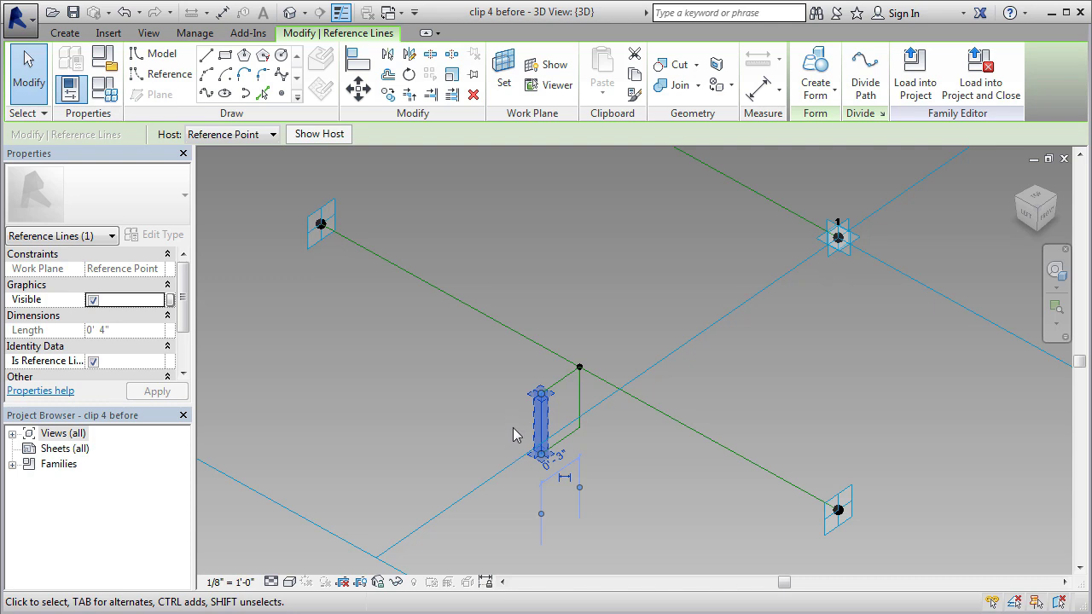
{"action": "left_click", "coordinate": [556, 458]}
{"action": "key", "text": "Escape"}
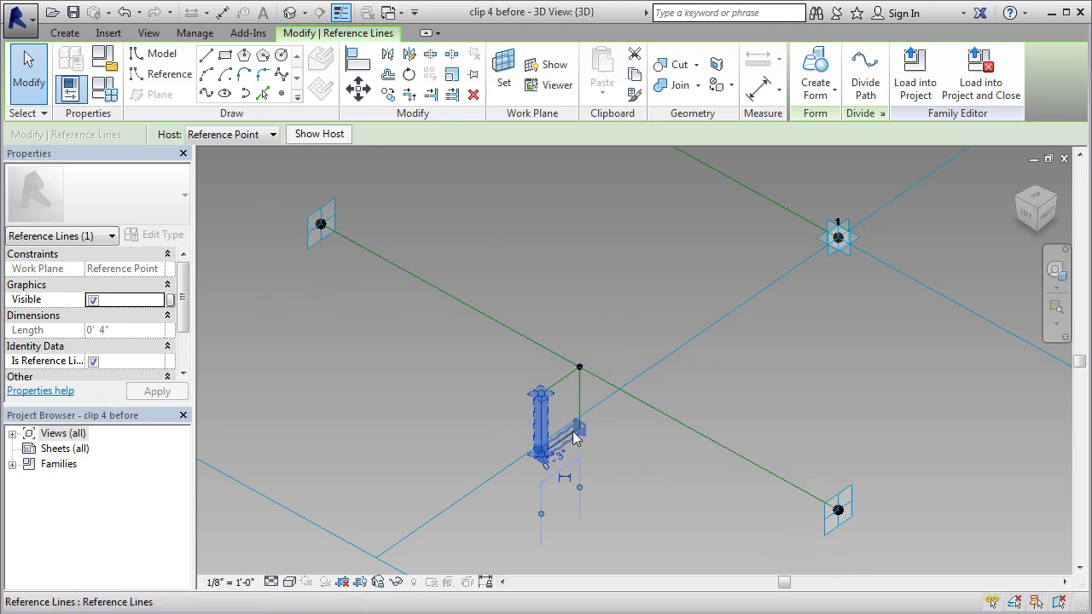
{"action": "left_click", "coordinate": [566, 460]}
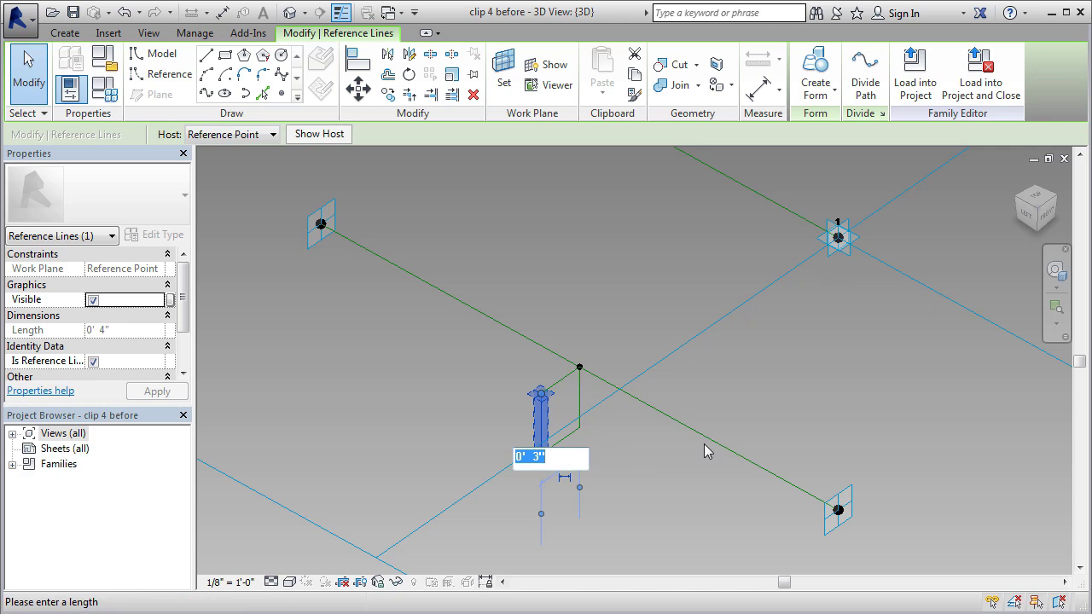
{"action": "type", "text": "2"}
{"action": "key", "text": "Return"}
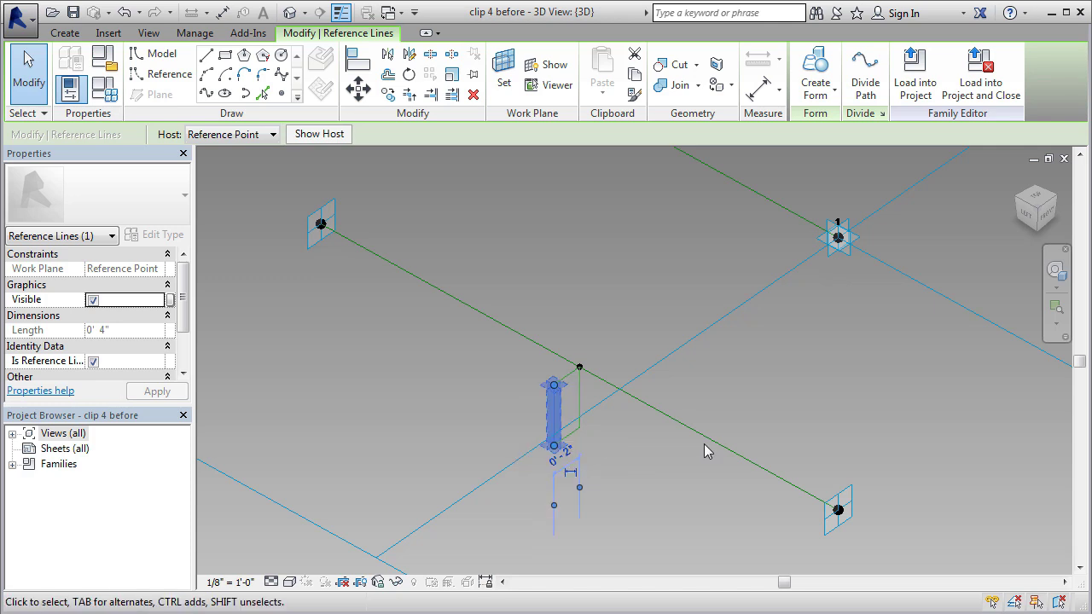
{"action": "left_click", "coordinate": [652, 461]}
Step: Set the reference rectangle's height to 2" by repositioning its bottom line
{"action": "key", "text": "Tab"}
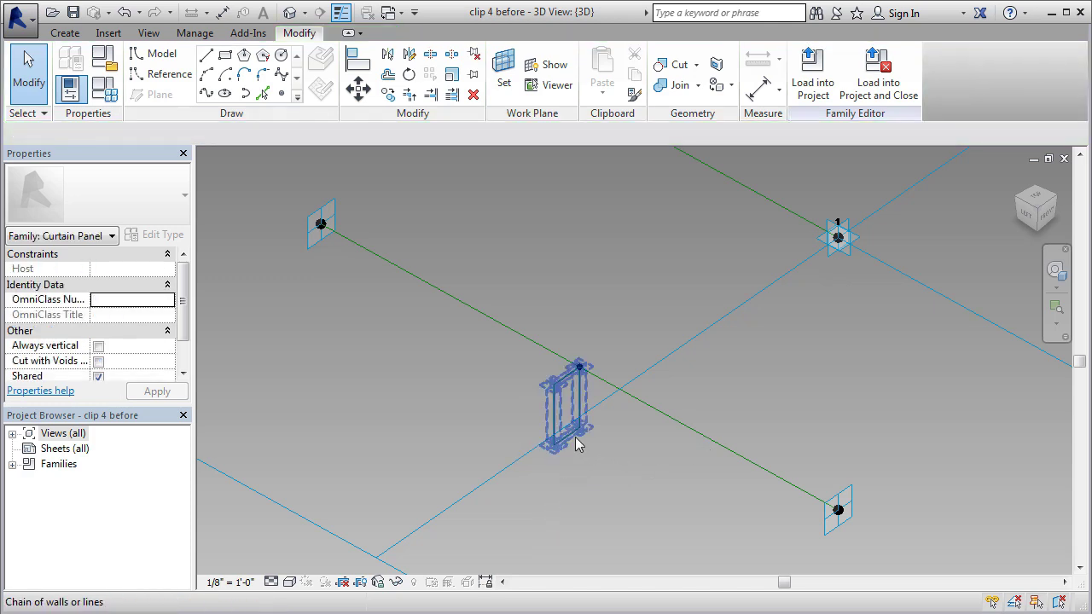
{"action": "left_click", "coordinate": [577, 444]}
{"action": "left_click", "coordinate": [579, 436]}
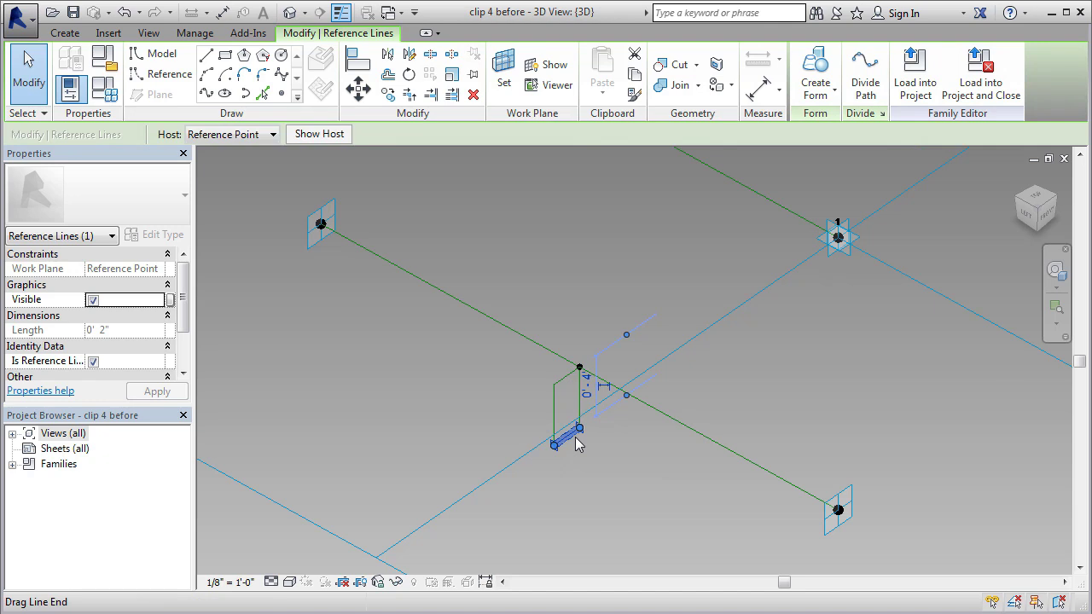
{"action": "left_click", "coordinate": [589, 388]}
{"action": "type", "text": "2"}
{"action": "key", "text": "Return"}
{"action": "key", "text": "Return"}
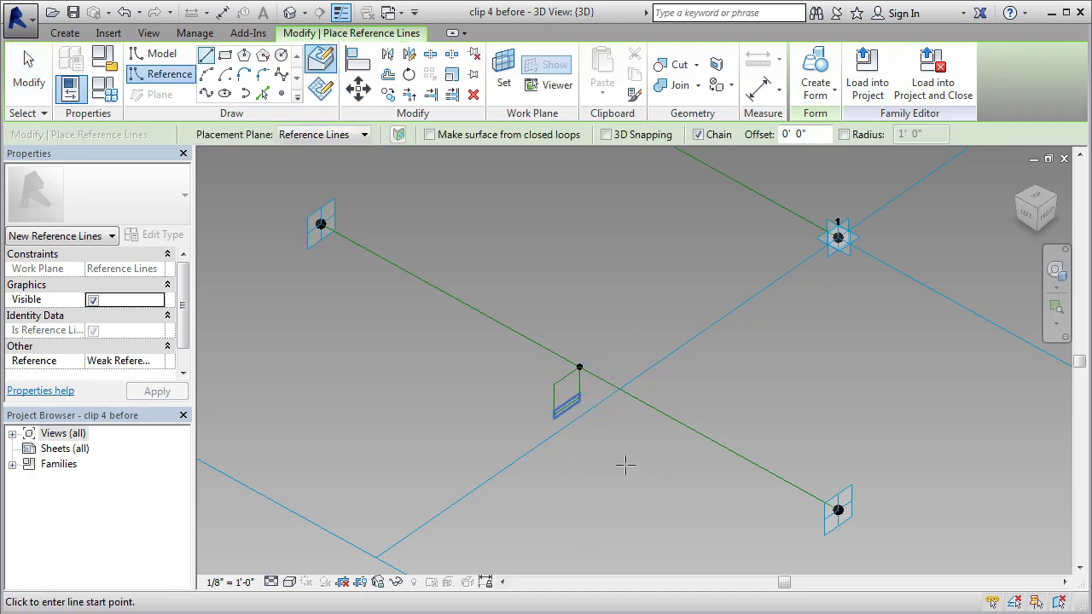
{"action": "left_click", "coordinate": [625, 465]}
{"action": "key", "text": "Escape"}
{"action": "key", "text": "Escape"}
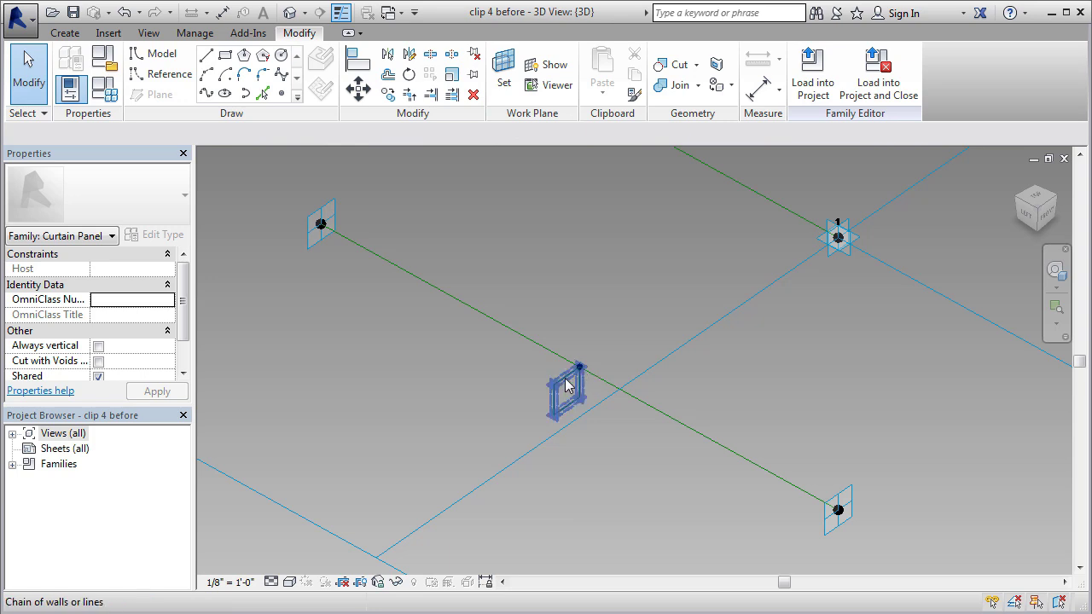
Step: Move the reference-line rectangle sideways so the midpoint of its upper line sits on the hosted midpoint reference point
{"action": "left_click", "coordinate": [567, 385]}
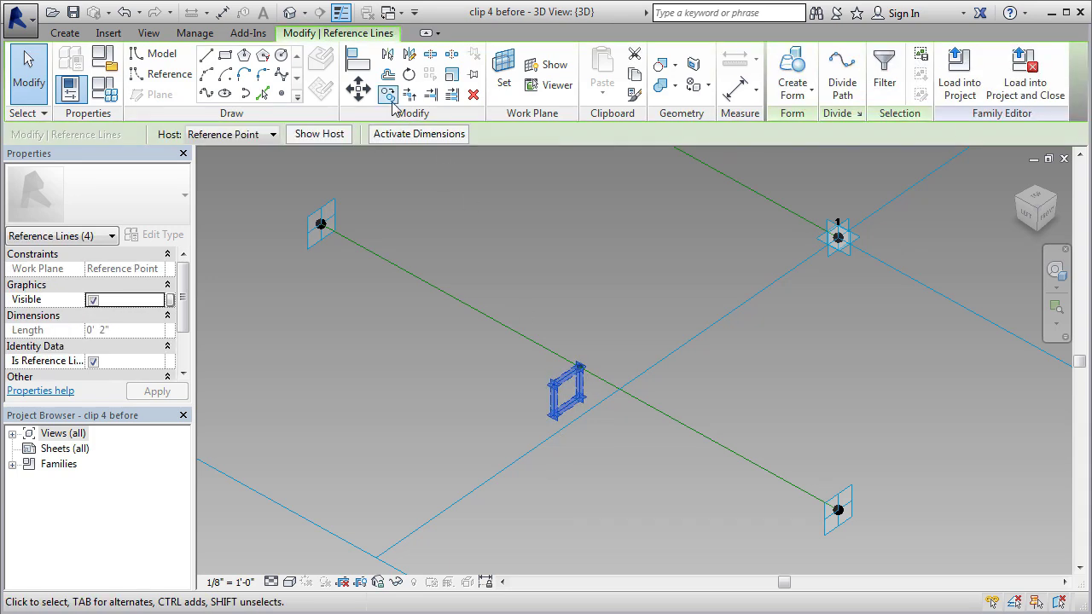
{"action": "left_click", "coordinate": [359, 88]}
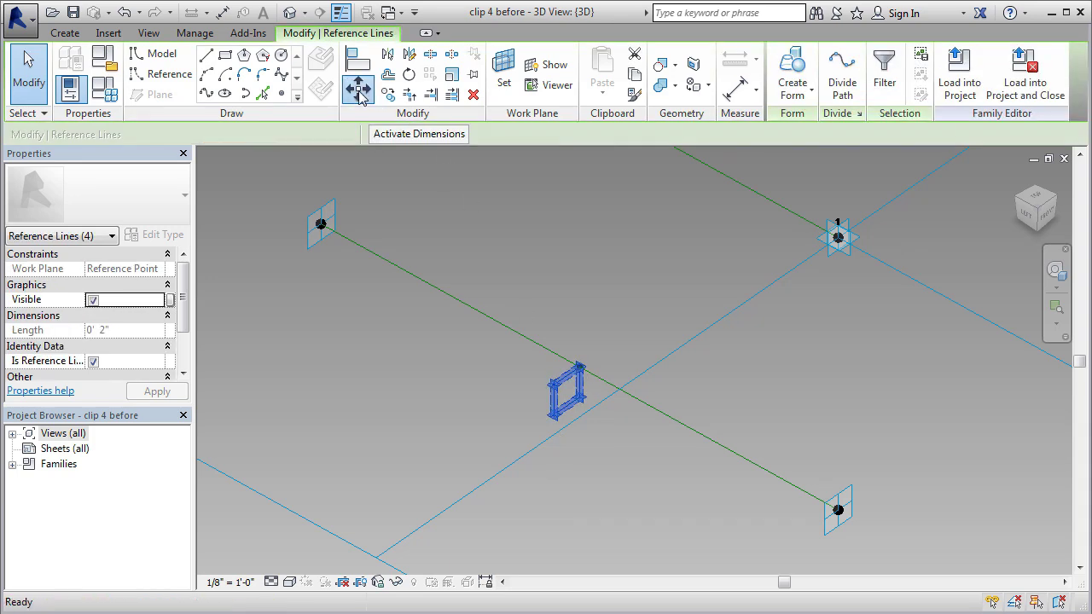
{"action": "left_click", "coordinate": [565, 381]}
{"action": "left_click", "coordinate": [580, 373]}
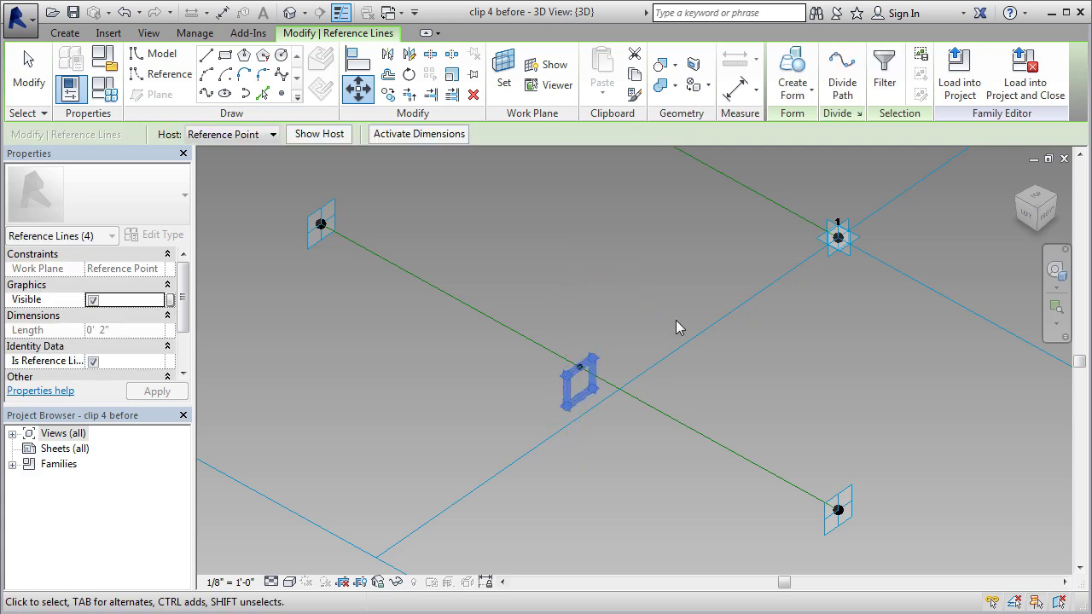
{"action": "left_click", "coordinate": [35, 81]}
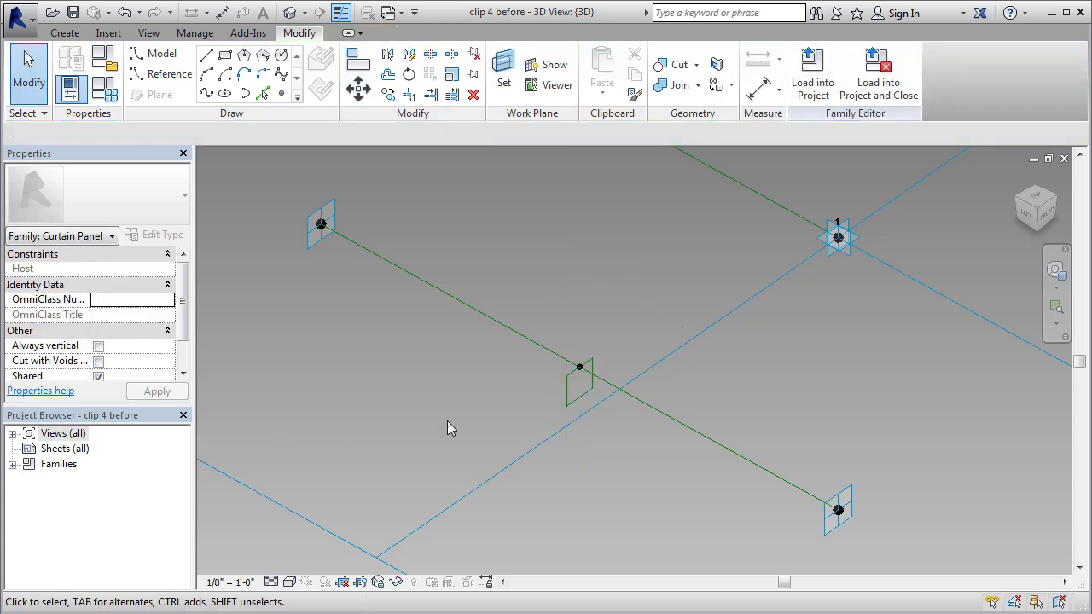
Step: Create a solid form by sweeping the rectangular profile along its host reference line between the two offset points
{"action": "left_click", "coordinate": [671, 422]}
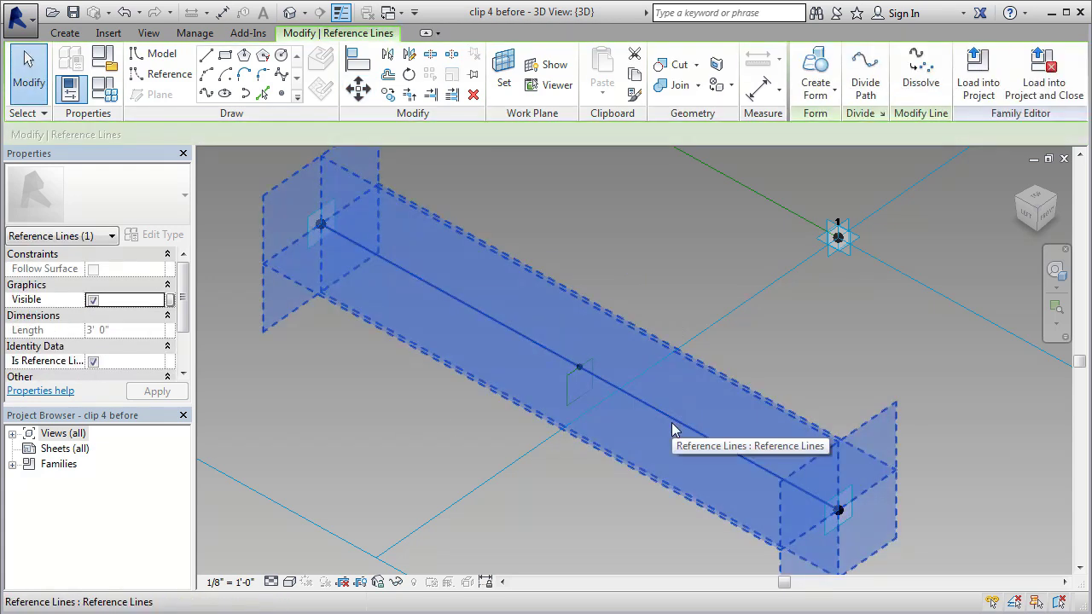
{"action": "left_click", "coordinate": [580, 401]}
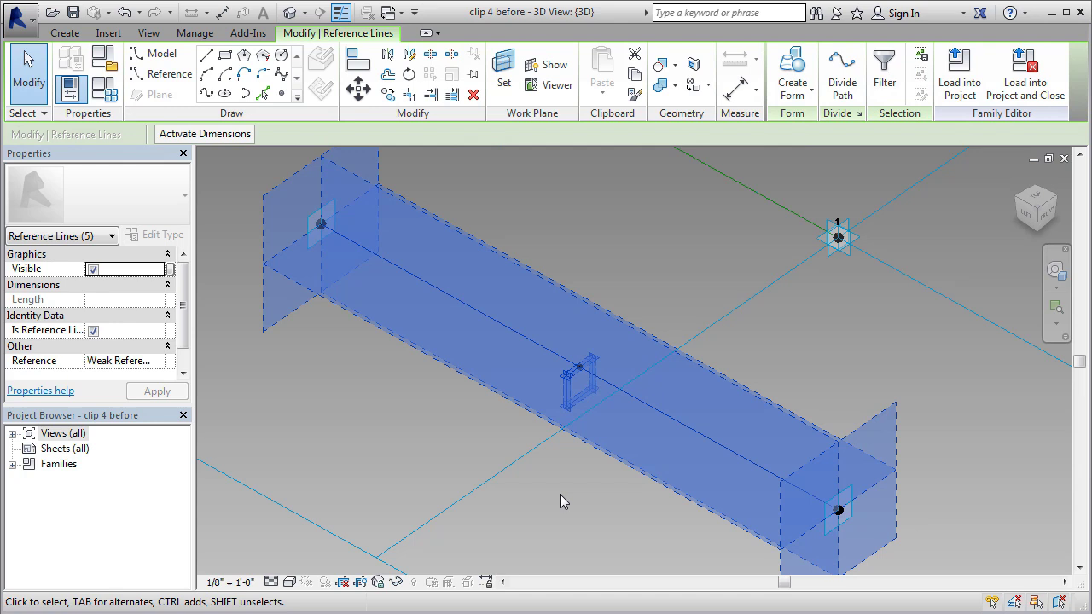
{"action": "left_click", "coordinate": [795, 81]}
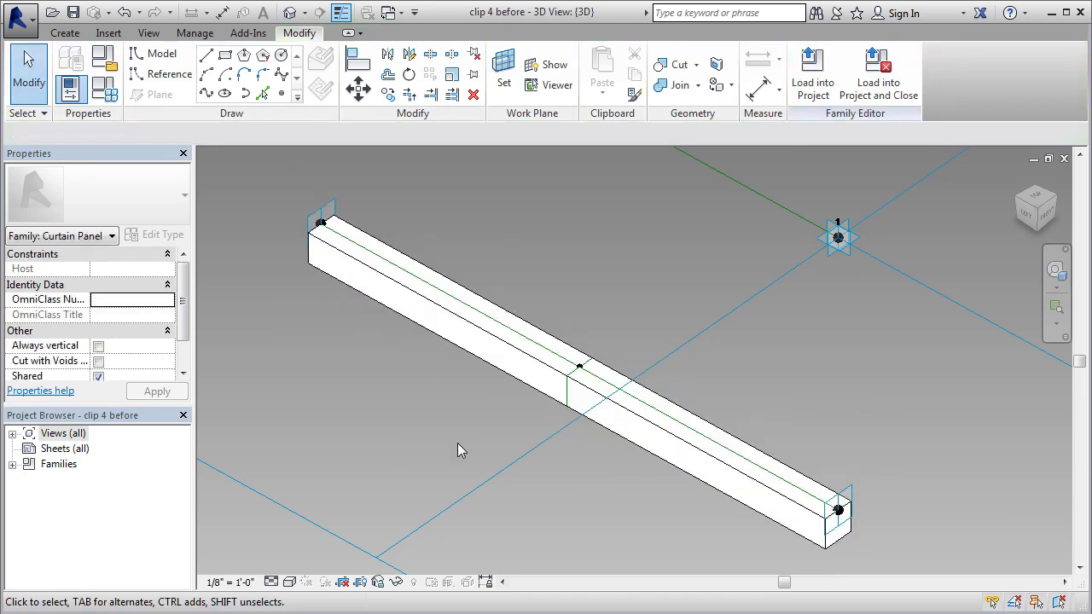
Step: Test how the solid flexes by raising adaptive point 1 vertically twice, undoing each move
{"action": "scroll", "coordinate": [473, 452], "scroll_direction": "down", "scroll_amount": 4}
{"action": "middle_click_drag", "start_coordinate": [678, 419], "coordinate": [680, 411], "text": "shift"}
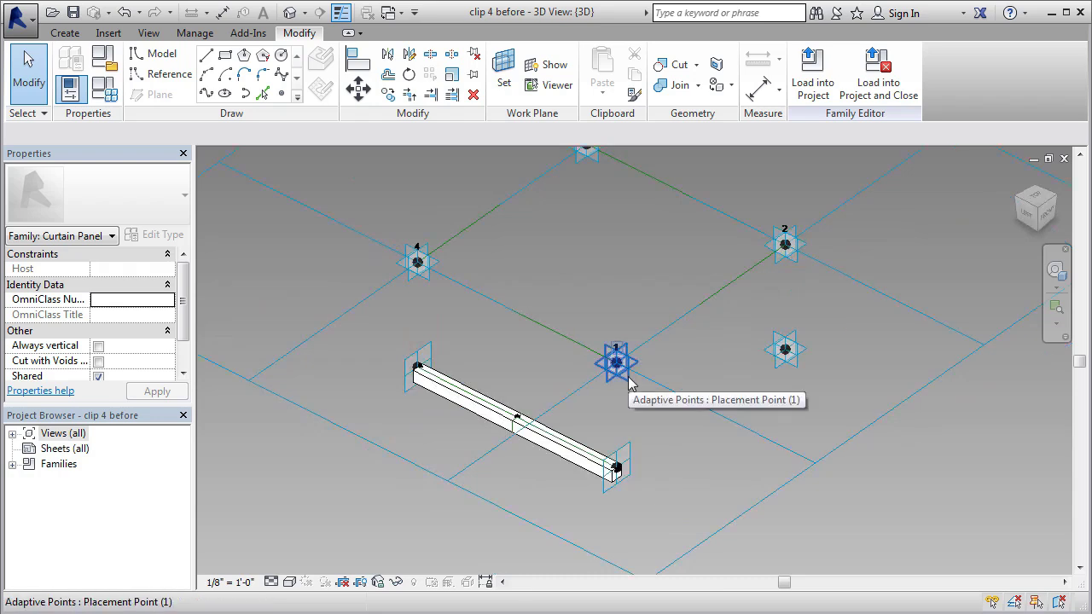
{"action": "left_click", "coordinate": [629, 382]}
{"action": "left_click_drag", "start_coordinate": [627, 357], "coordinate": [615, 282]}
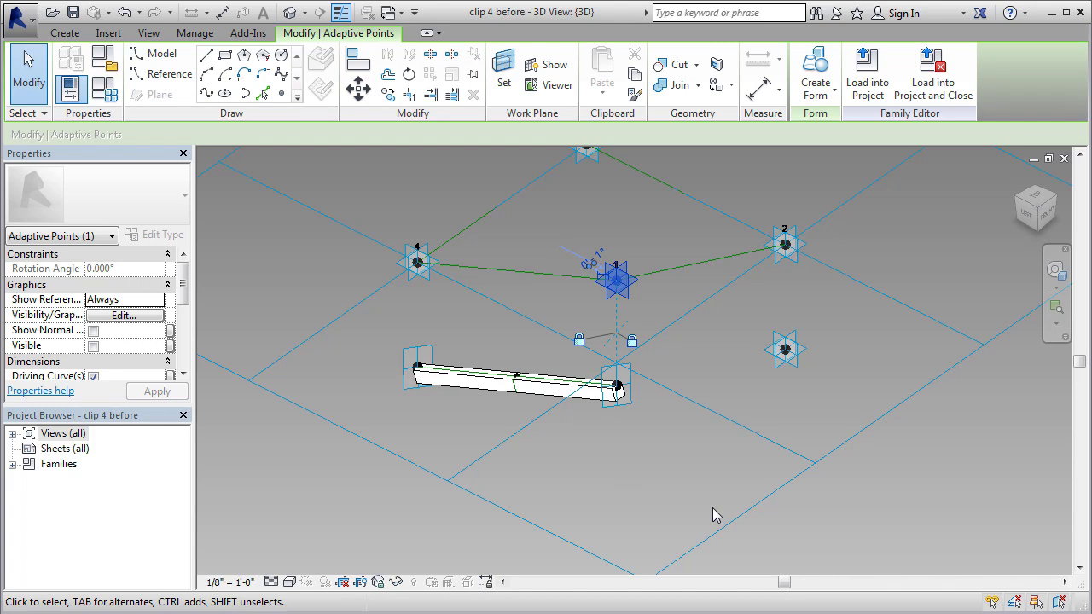
{"action": "key", "text": "ctrl+z"}
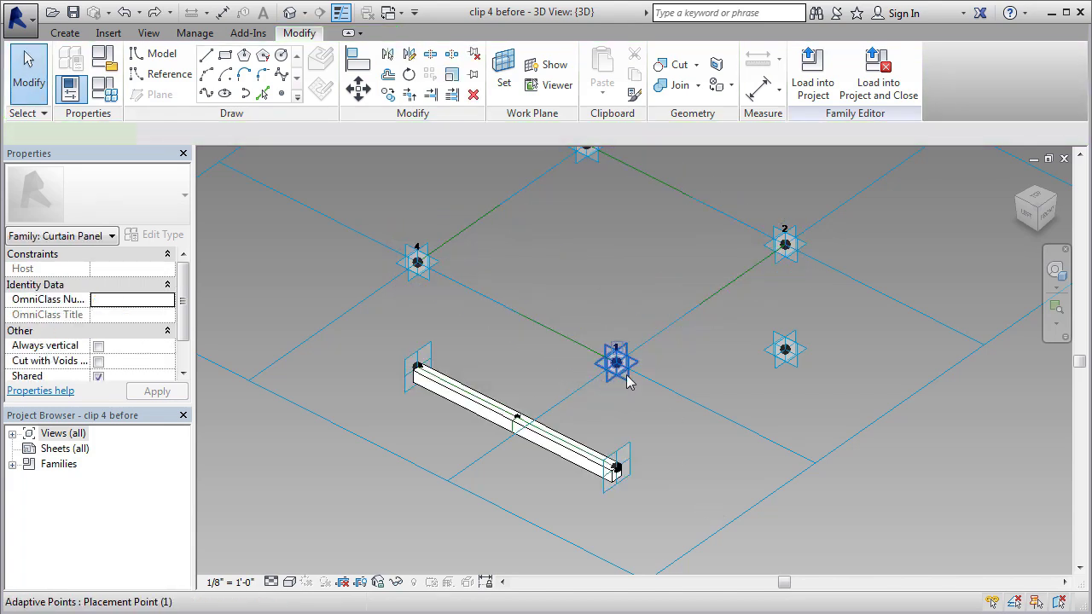
{"action": "left_click_drag", "start_coordinate": [627, 381], "coordinate": [625, 378]}
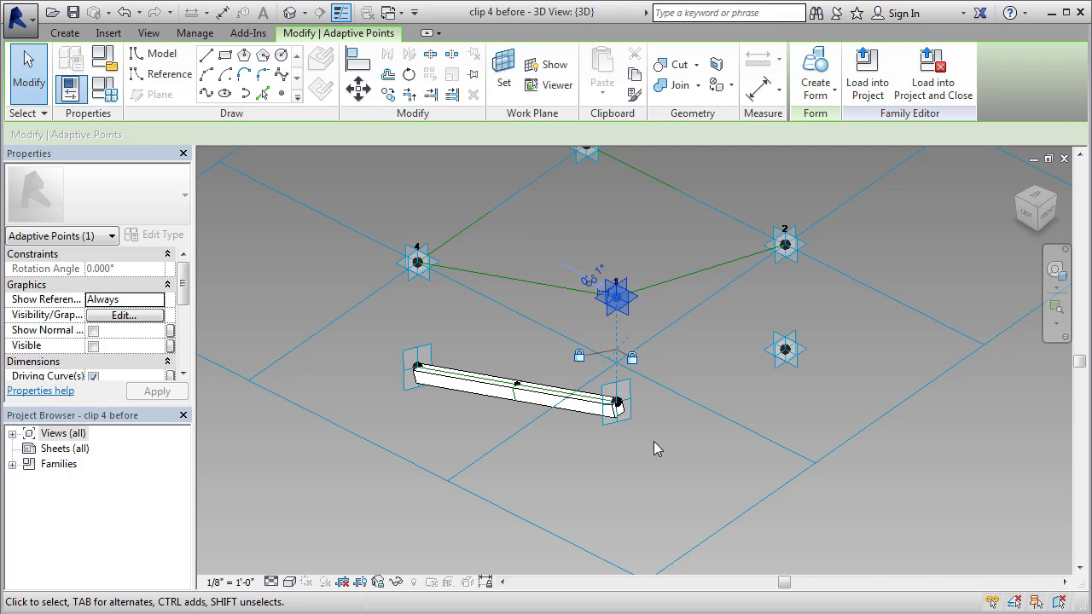
{"action": "key", "text": "ctrl+z"}
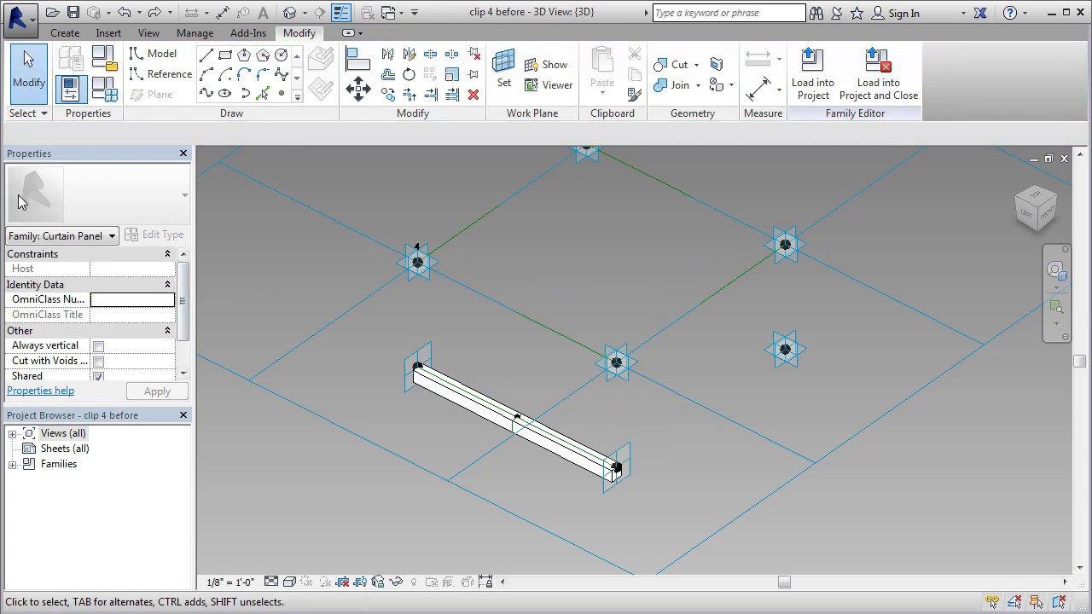
Step: Turn on Always vertical for the curtain panel family and load it into the m1-03-after project, overwriting the existing version and its parameter values
{"action": "left_click_drag", "start_coordinate": [183, 306], "coordinate": [186, 331]}
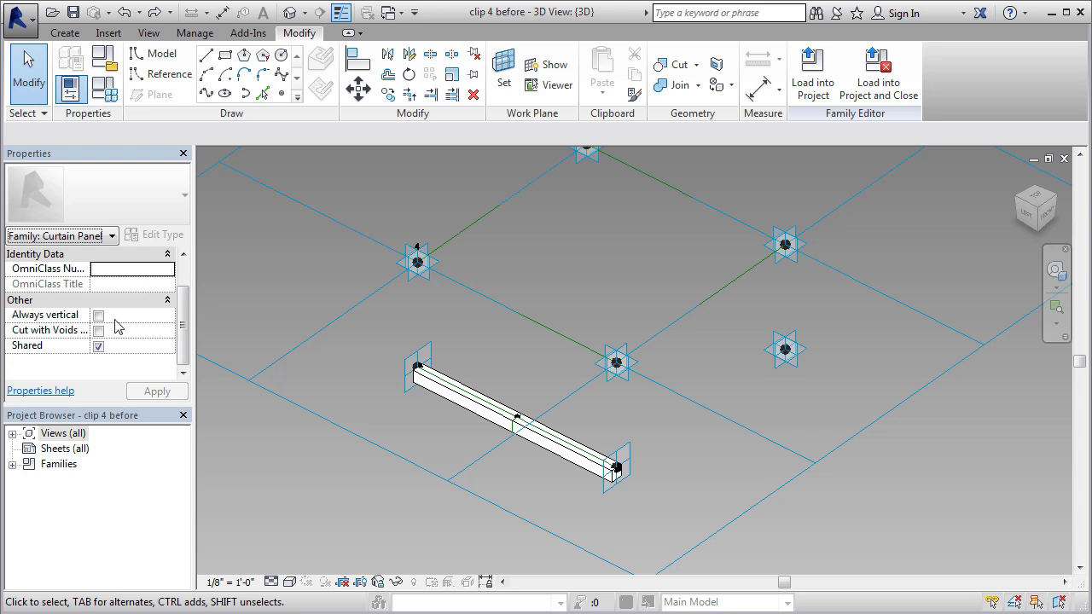
{"action": "left_click", "coordinate": [98, 317]}
{"action": "left_click", "coordinate": [99, 316]}
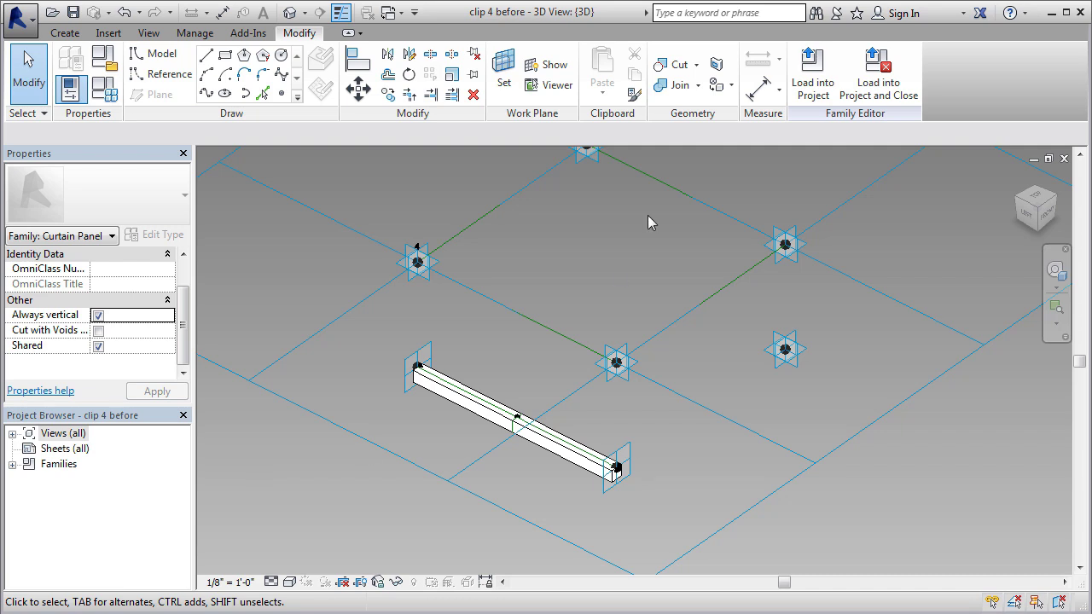
{"action": "left_click", "coordinate": [811, 78]}
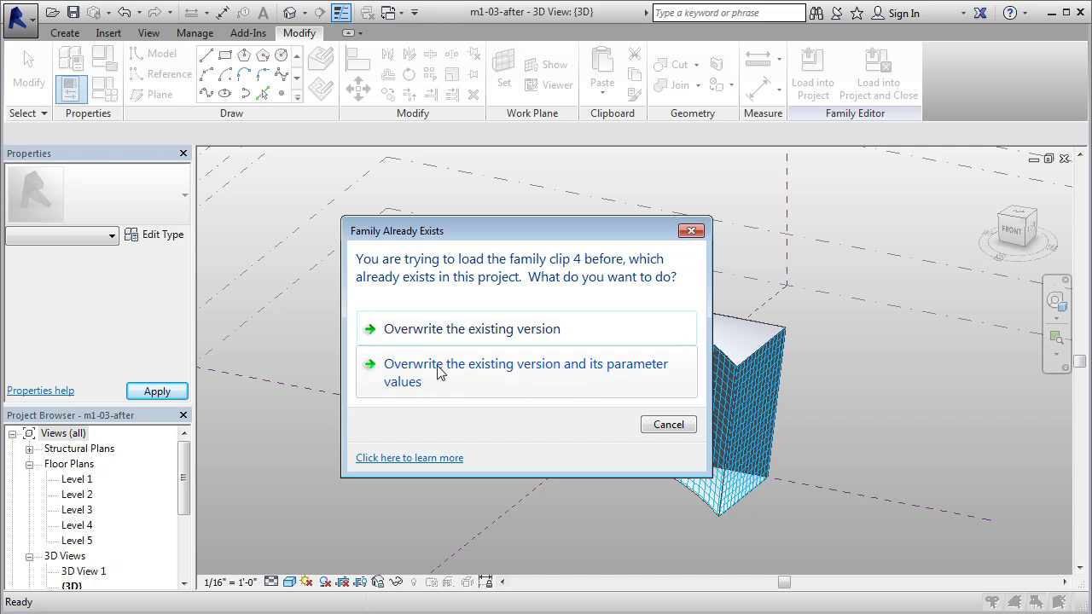
{"action": "left_click", "coordinate": [495, 373]}
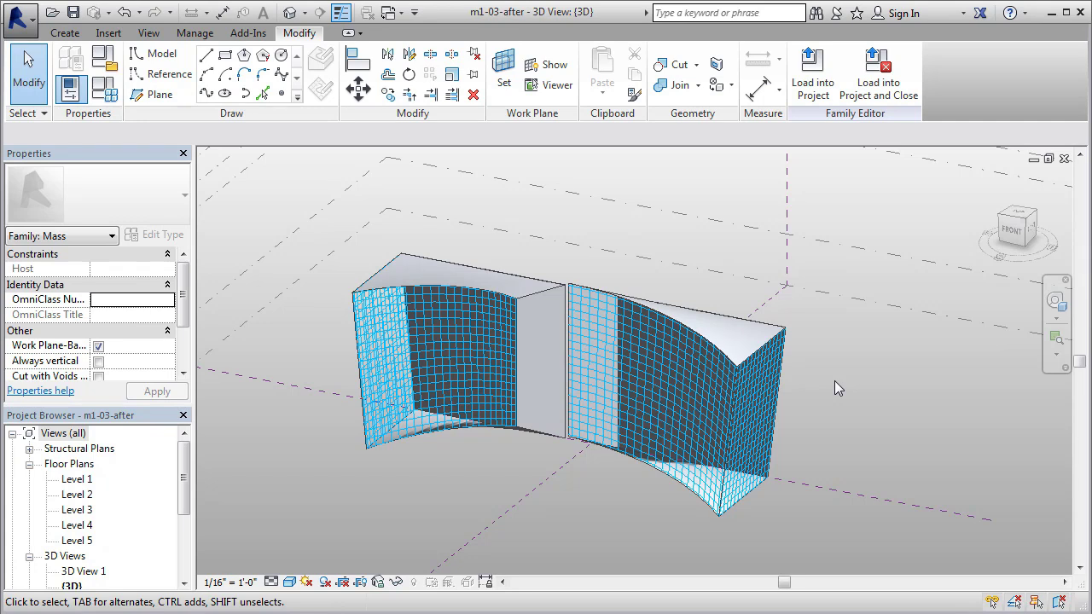
Step: Apply the Rectangle "clip 4 before" curtain panel to the curved divided surface of the left-hand mass form
{"action": "left_click", "coordinate": [434, 348]}
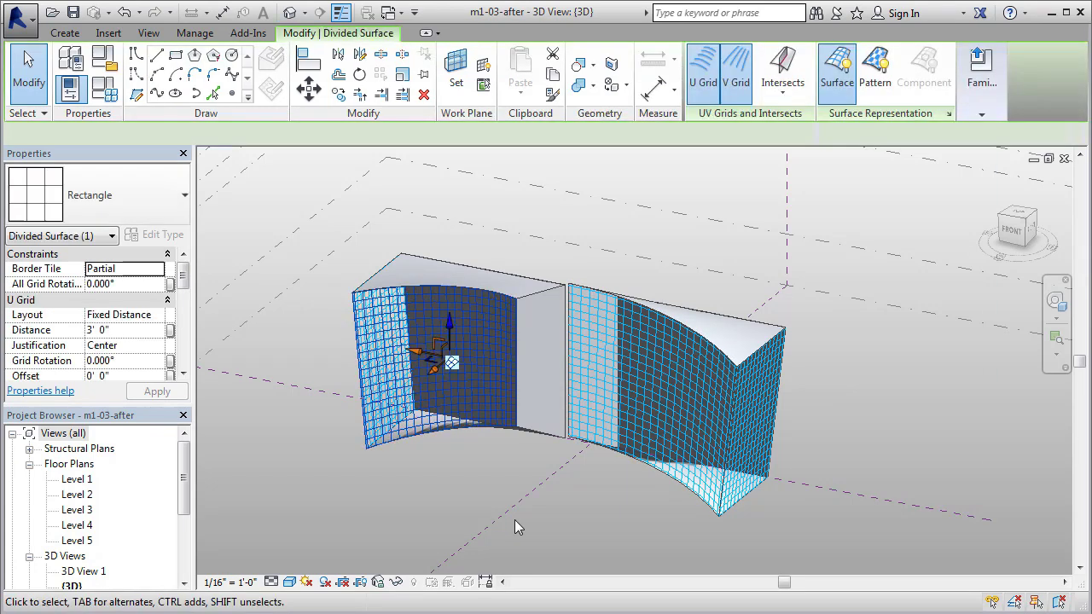
{"action": "left_click", "coordinate": [185, 196]}
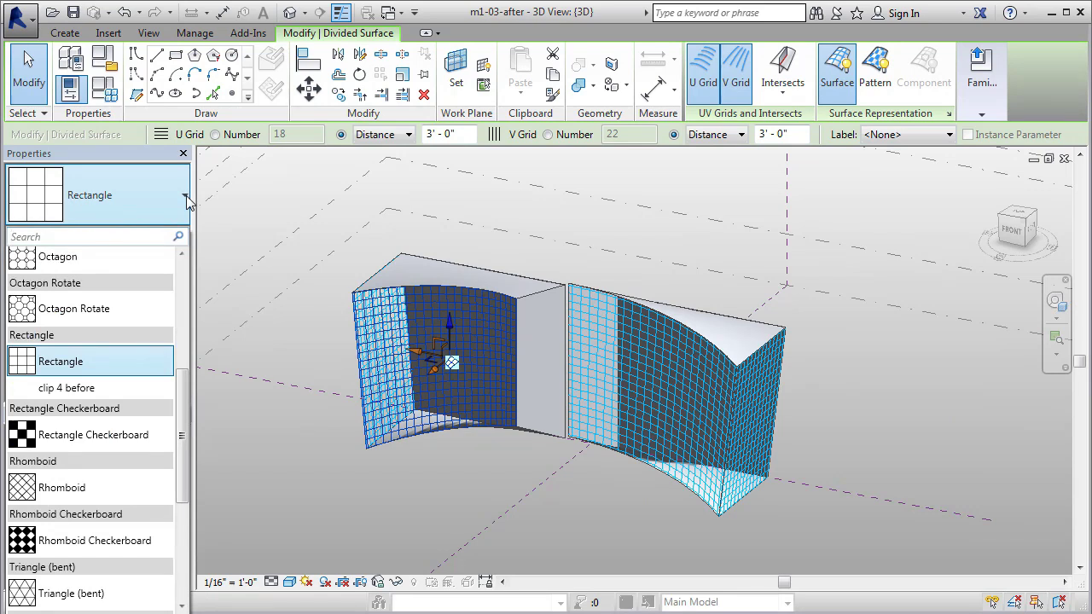
{"action": "left_click", "coordinate": [77, 361]}
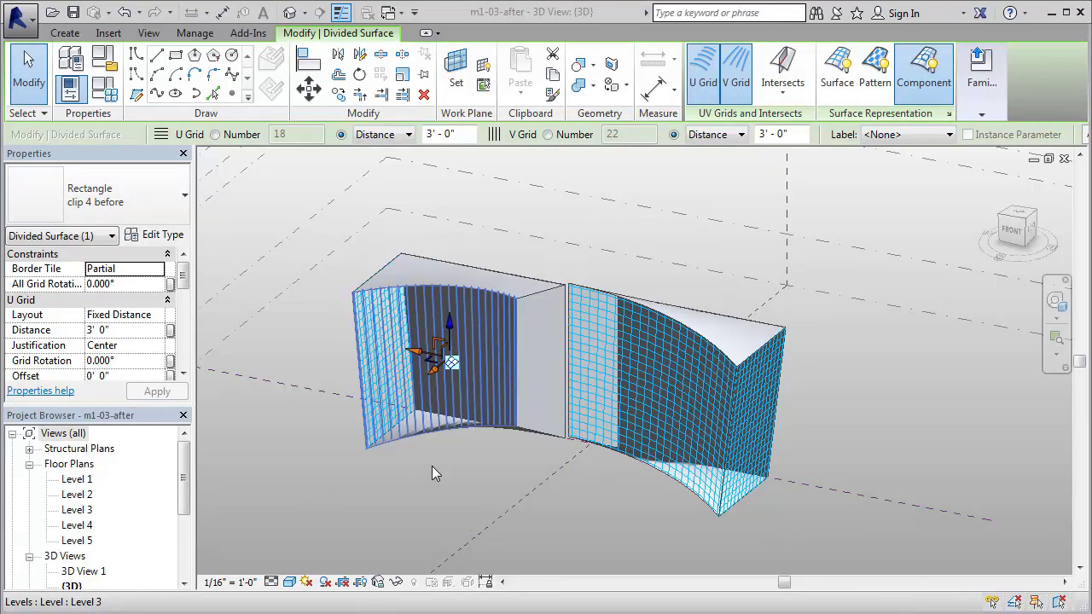
Step: Examine the panel members on the curved divided surface from several angles and up close at its lower corner
{"action": "middle_click_drag", "start_coordinate": [431, 466], "coordinate": [404, 321], "text": "shift"}
{"action": "scroll", "coordinate": [461, 331], "scroll_direction": "up", "scroll_amount": 3}
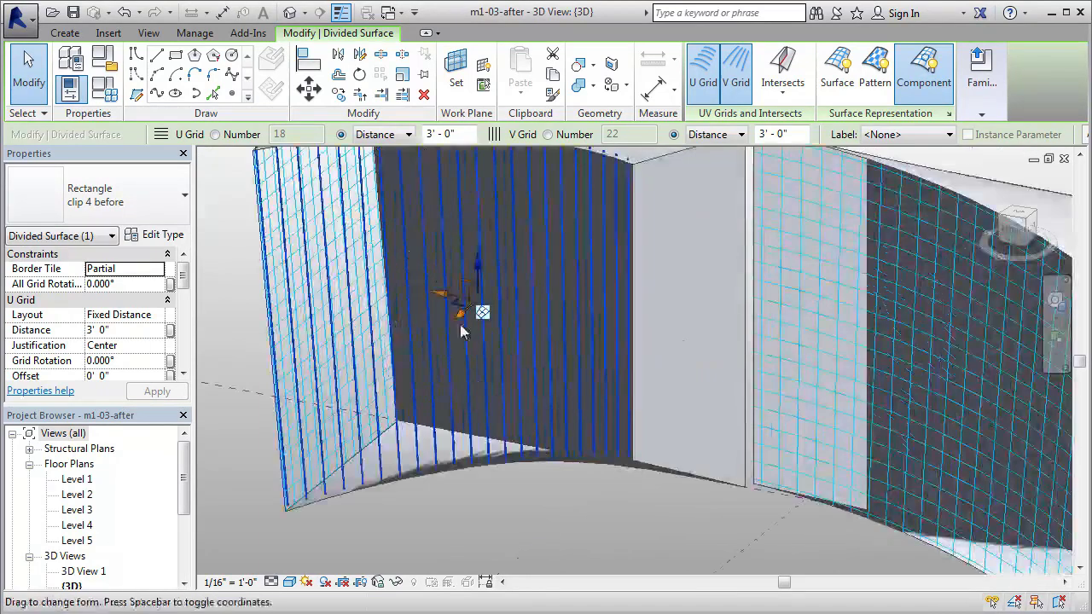
{"action": "scroll", "coordinate": [456, 337], "scroll_direction": "down", "scroll_amount": 2}
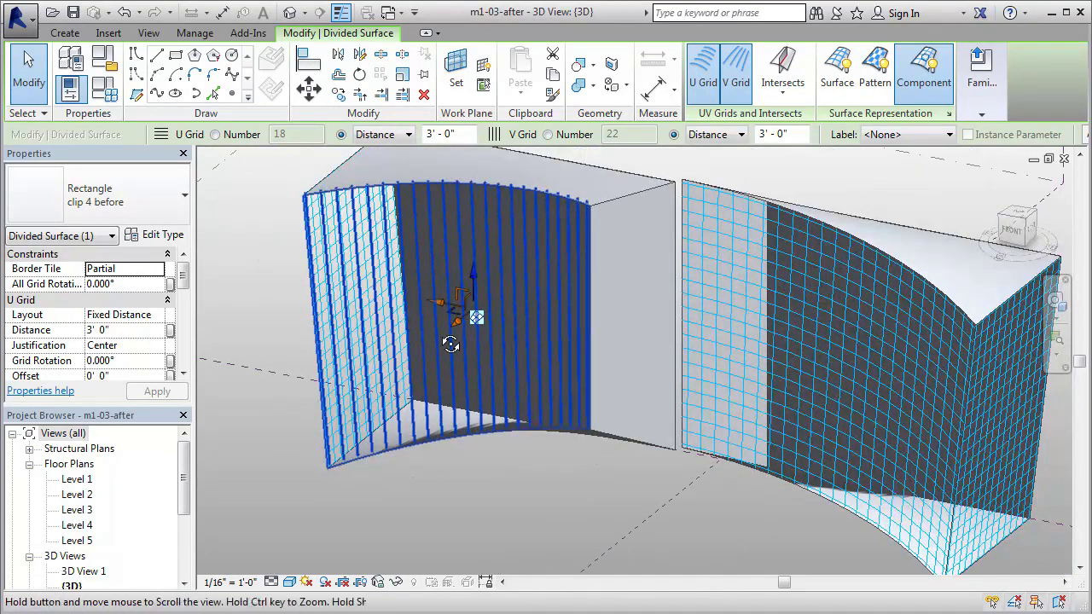
{"action": "middle_click_drag", "start_coordinate": [451, 344], "coordinate": [478, 401], "text": "shift"}
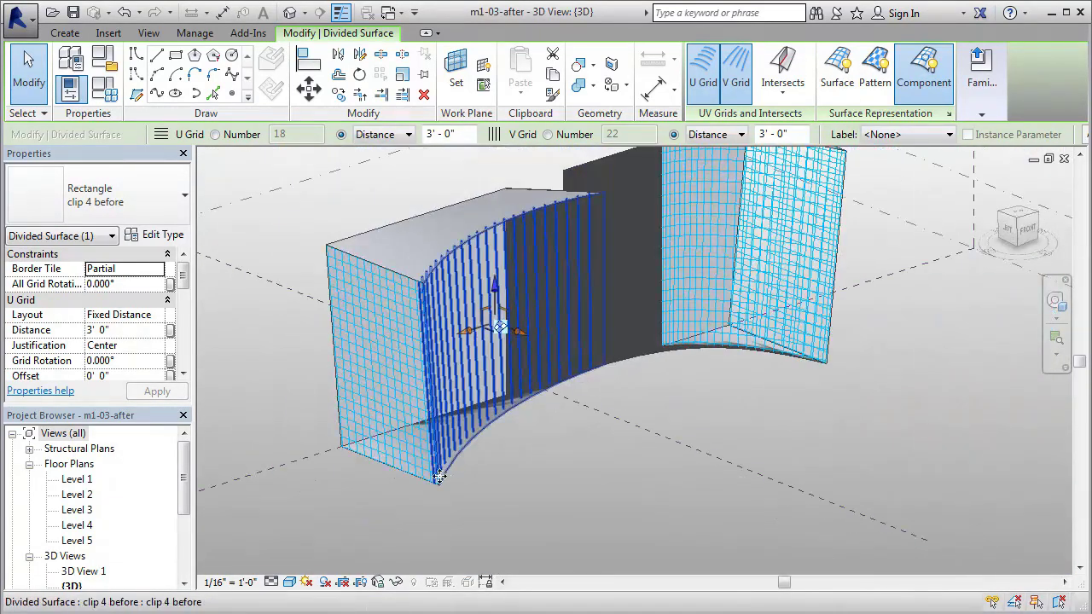
{"action": "scroll", "coordinate": [438, 476], "scroll_direction": "up", "scroll_amount": 5}
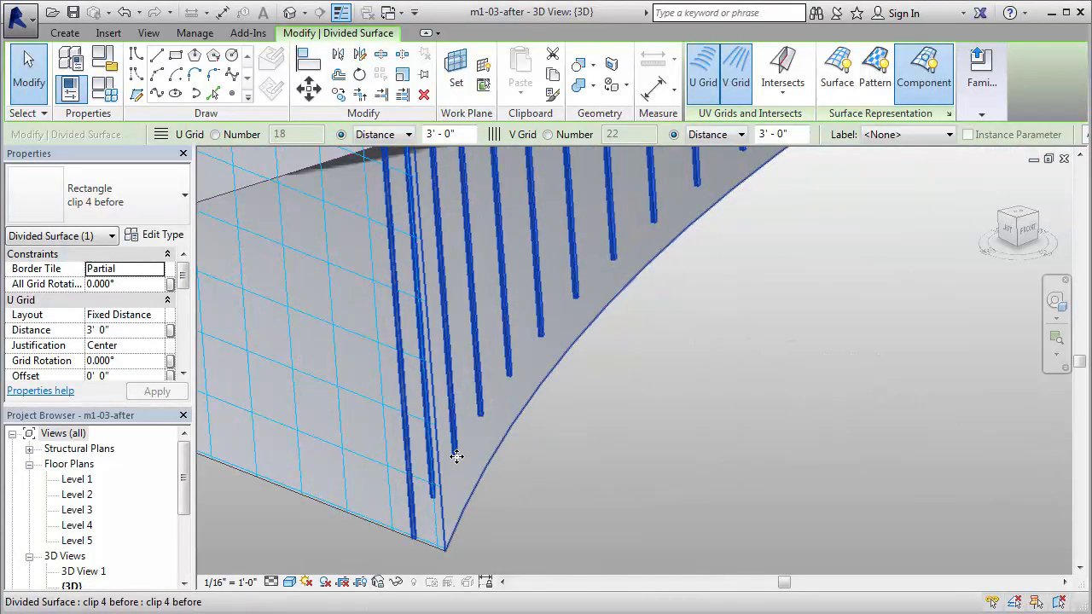
{"action": "middle_click_drag", "start_coordinate": [456, 457], "coordinate": [483, 404], "text": "shift"}
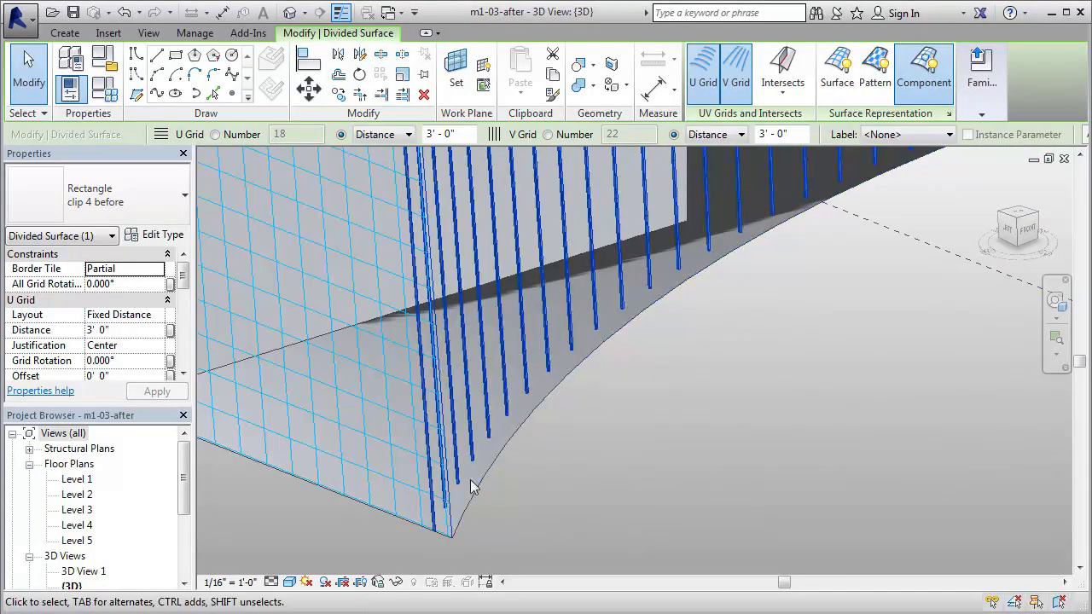
{"action": "middle_click_drag", "start_coordinate": [472, 486], "coordinate": [456, 506], "text": "shift"}
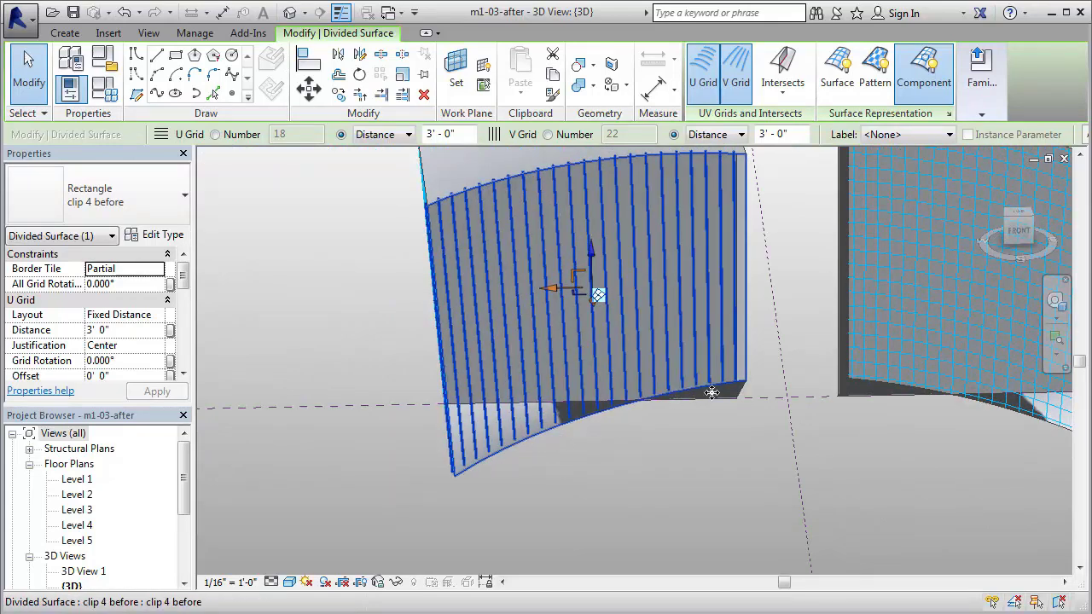
{"action": "middle_click_drag", "start_coordinate": [712, 393], "coordinate": [523, 478], "text": "shift"}
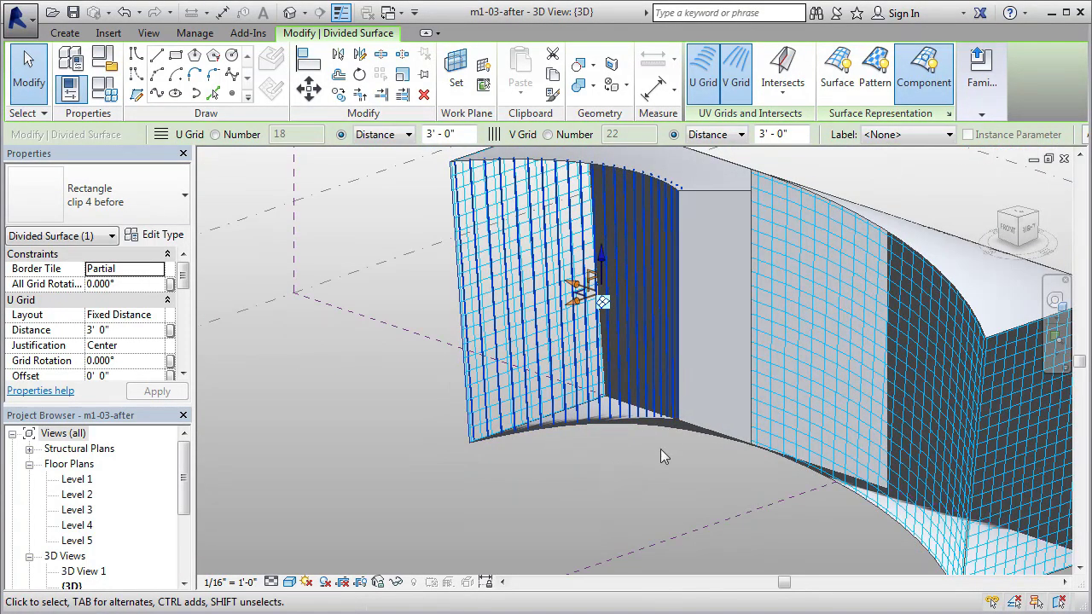
{"action": "middle_click_drag", "start_coordinate": [597, 474], "coordinate": [493, 461], "text": "shift"}
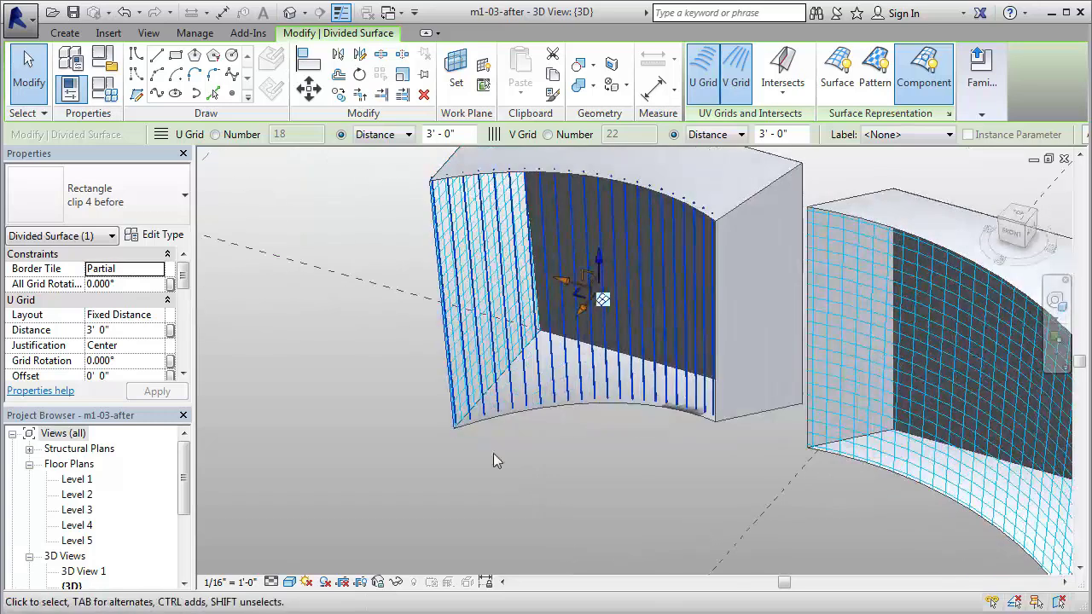